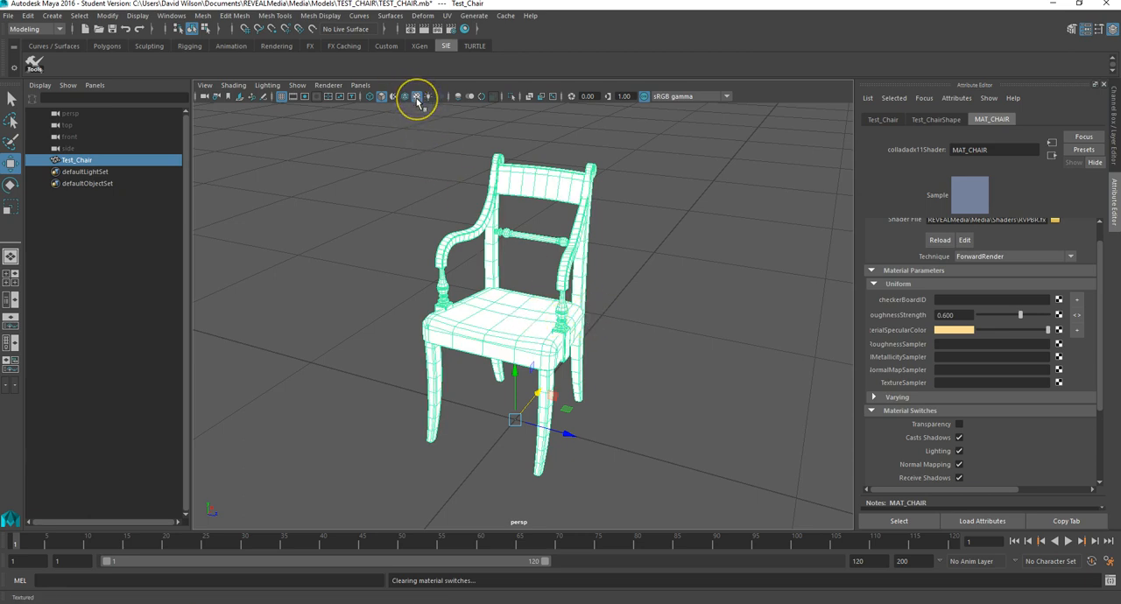
Step: Connect a new File texture node to the TextureSampler of the chair's MAT_CHAIR material
left_click(738, 343)
left_click(540, 321)
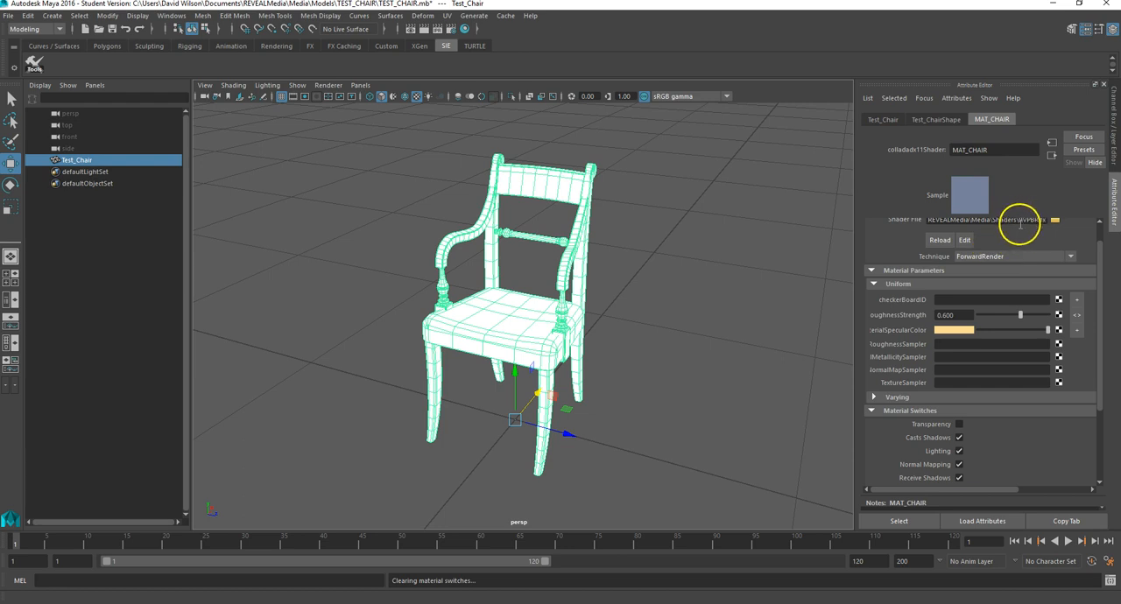
scroll(986, 433, "down", 2)
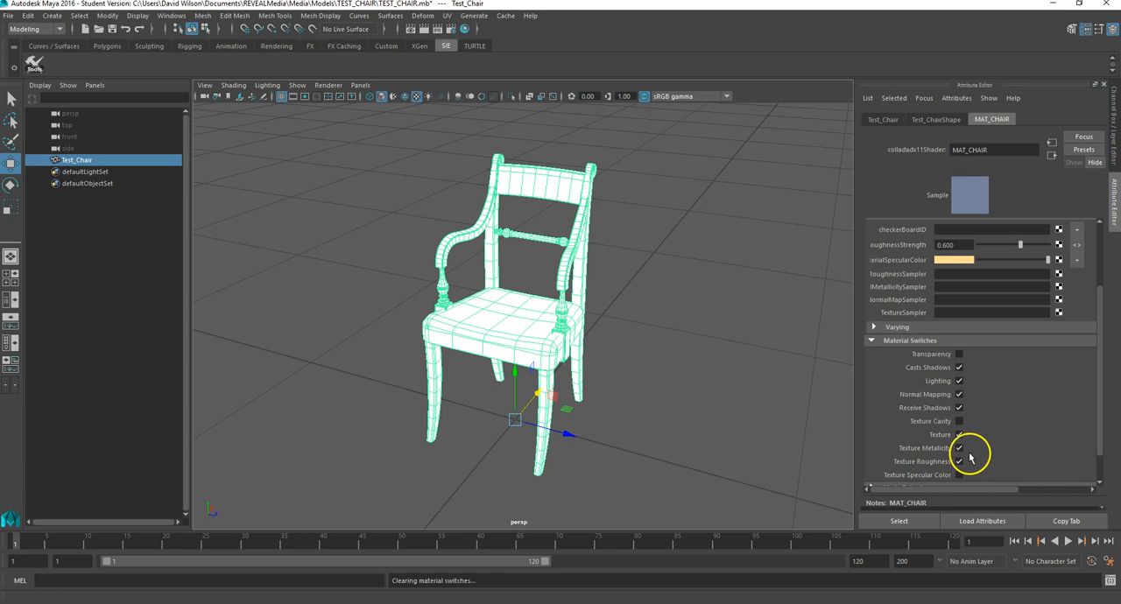
scroll(972, 451, "up", 2)
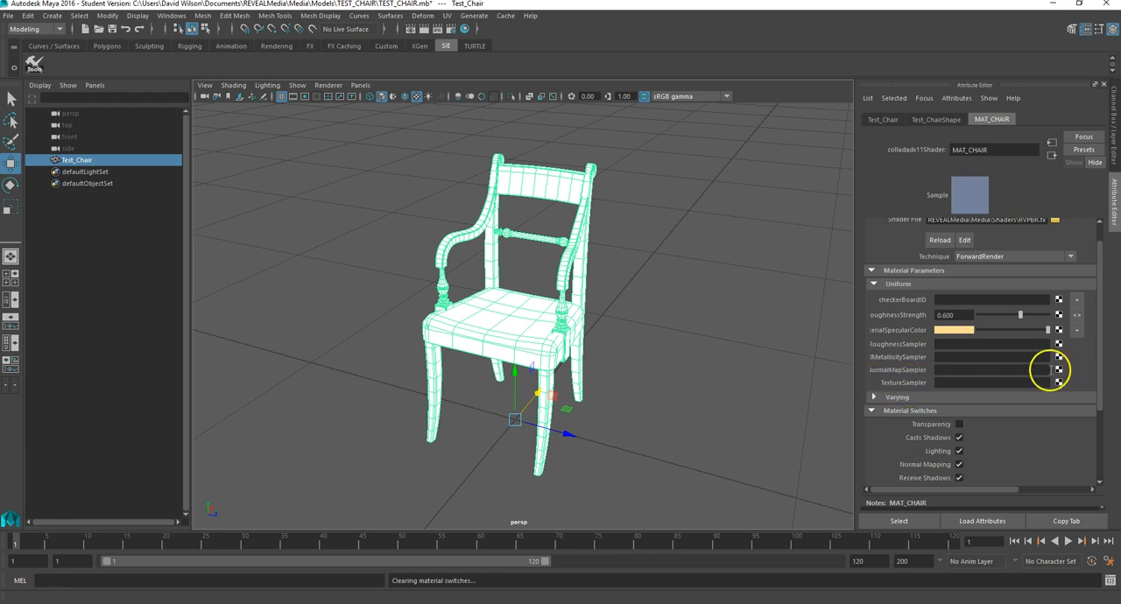
left_click(1060, 384)
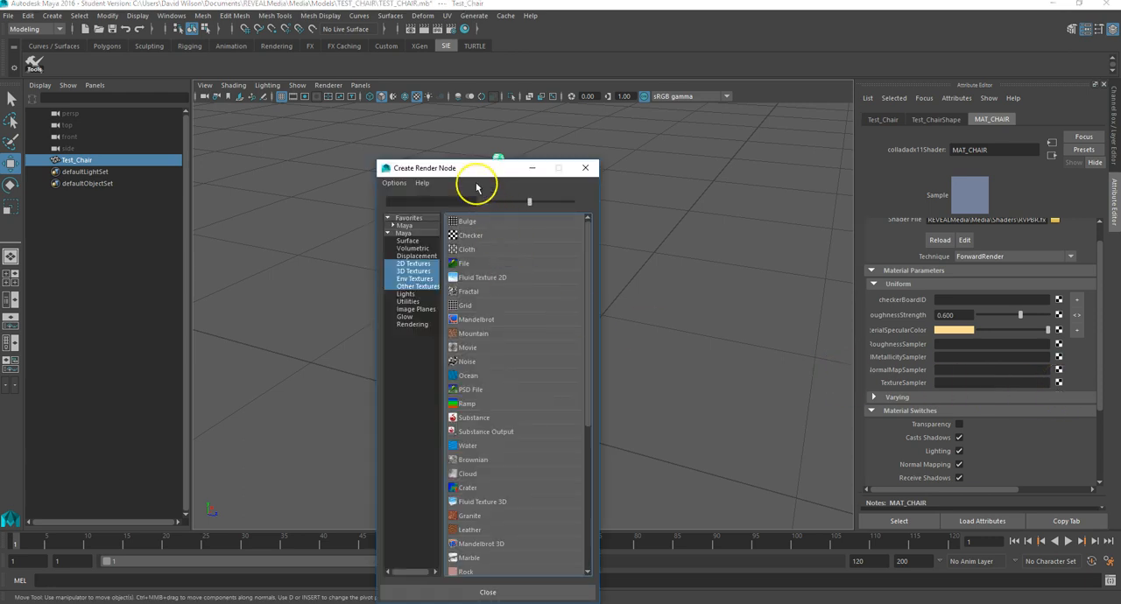
left_click_drag(462, 168, 446, 112)
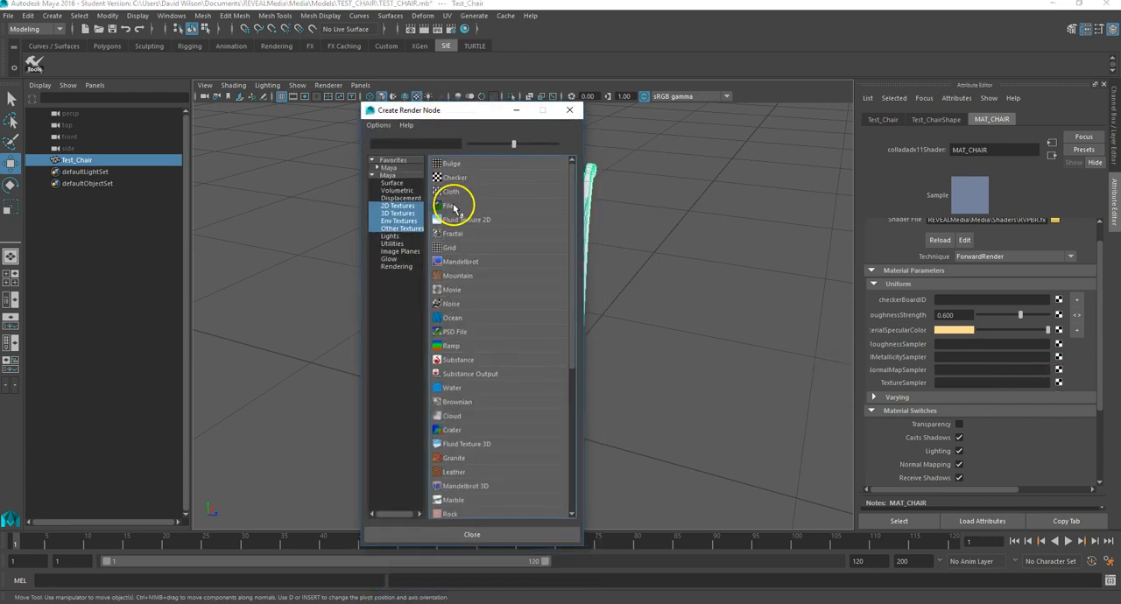
left_click(451, 206)
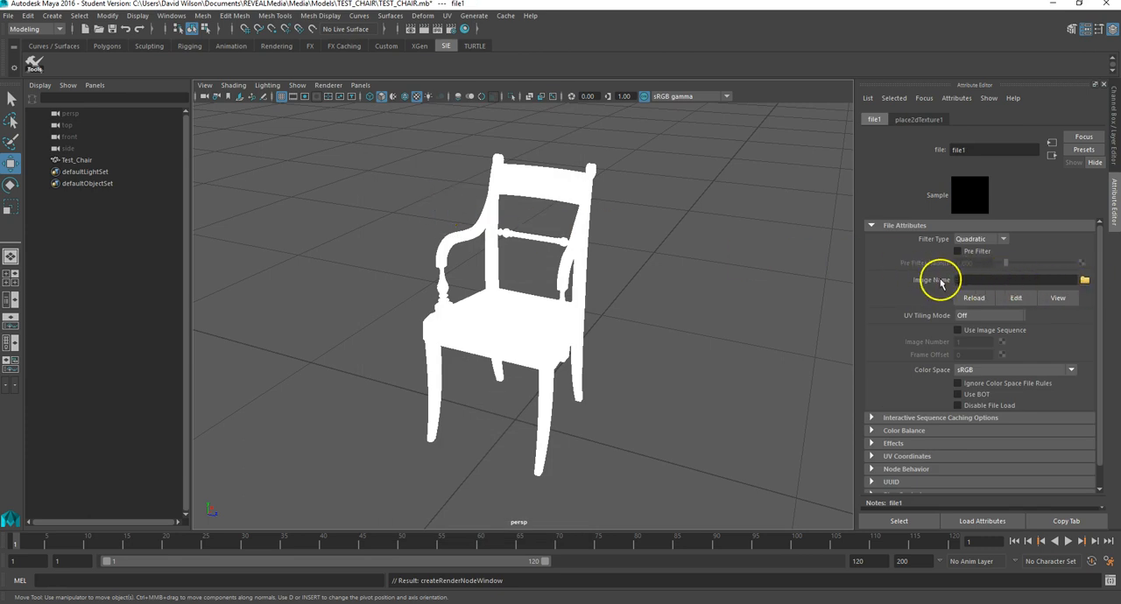
Step: Load CHAIR_AL.dds from the TEST_CHAIR folder as the file texture's image and check it on the chair
left_click(1085, 279)
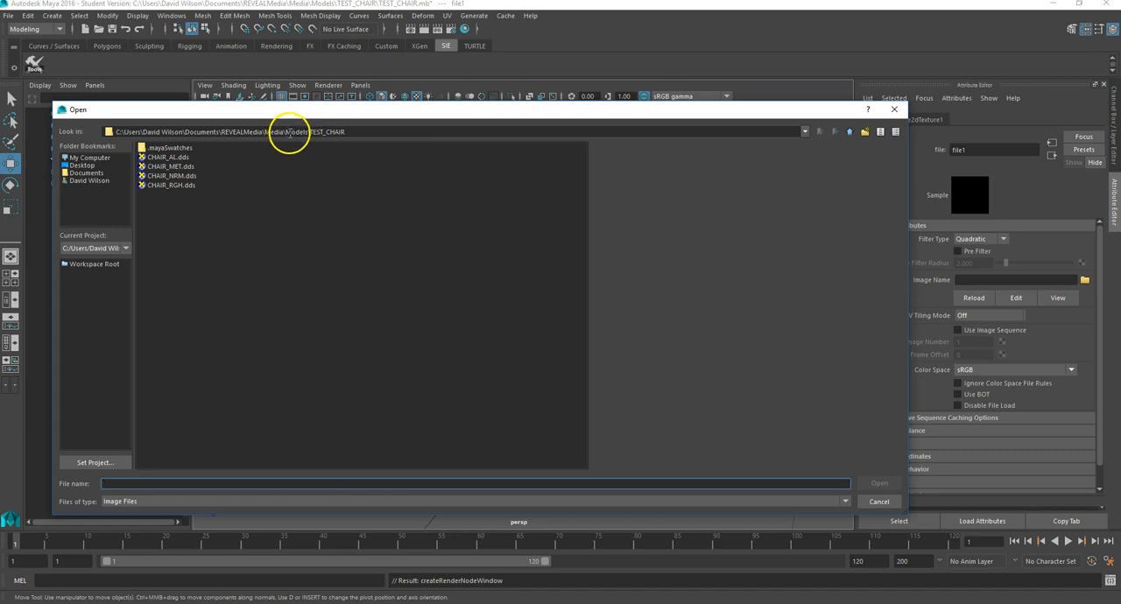
left_click_drag(286, 133, 363, 132)
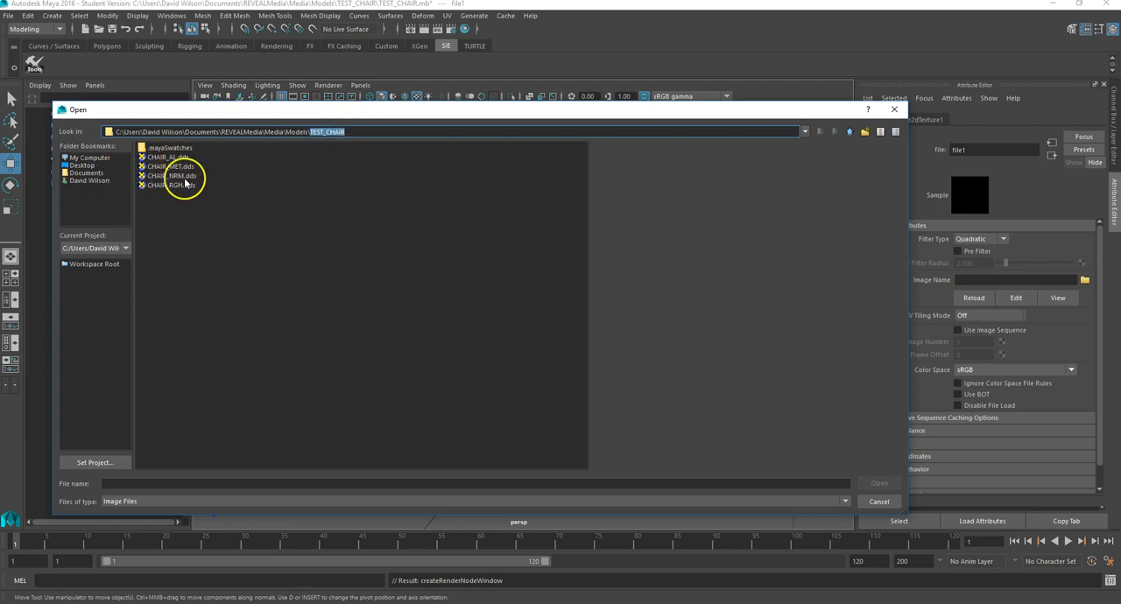
left_click(161, 160)
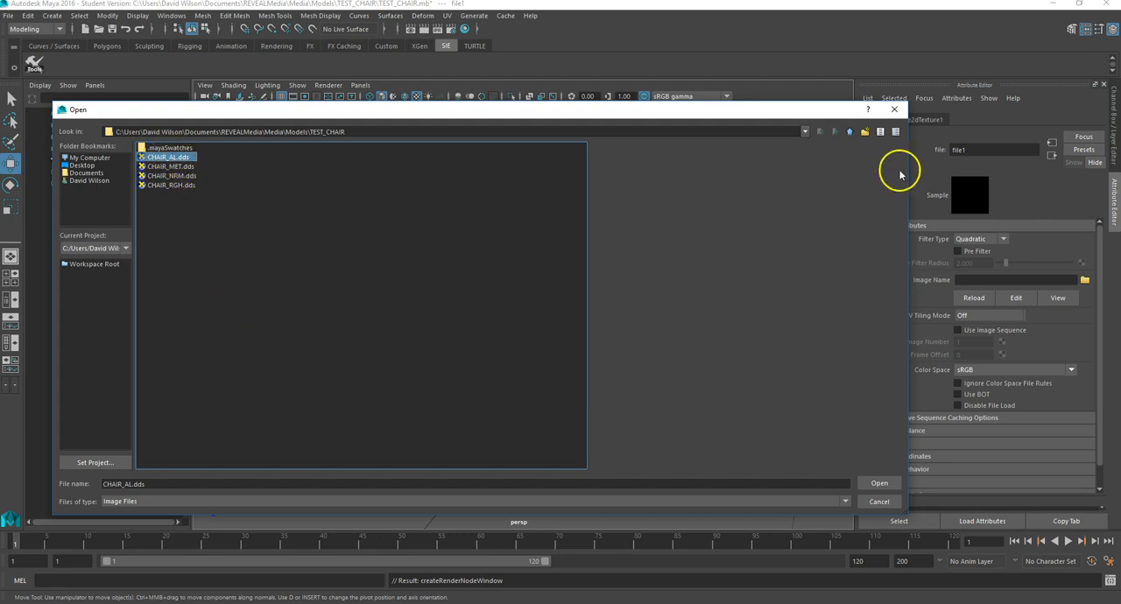
left_click(878, 483)
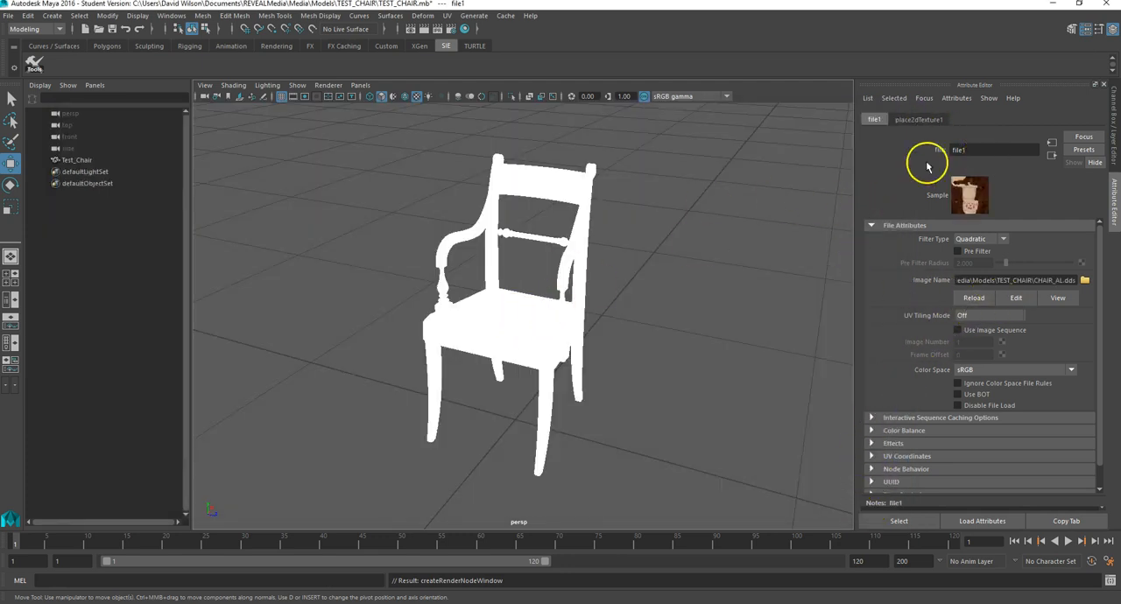
left_click(803, 169)
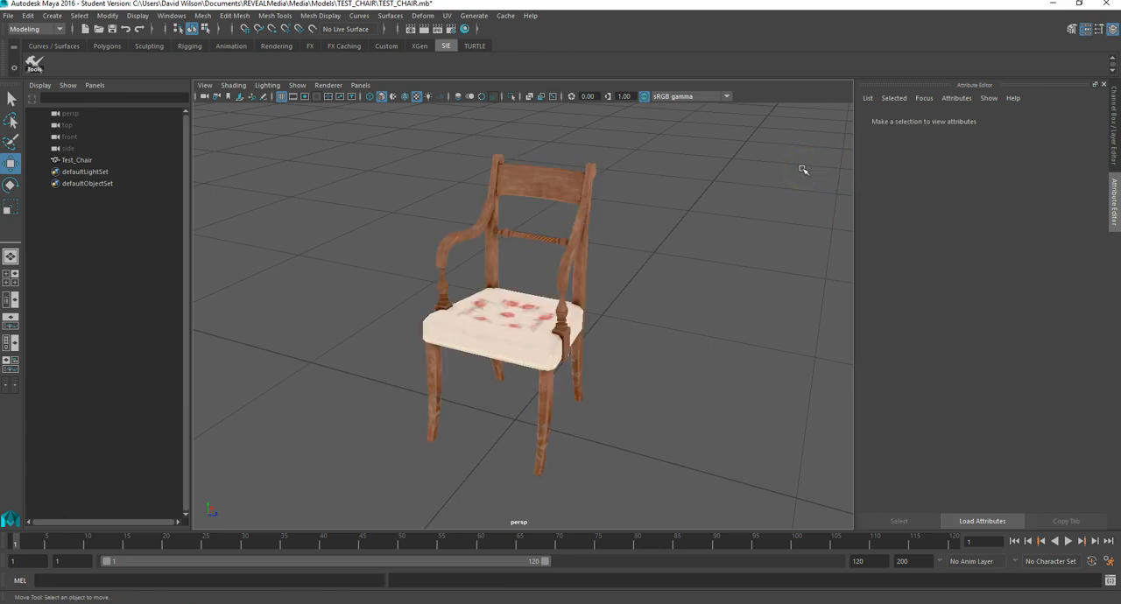
left_click(513, 327)
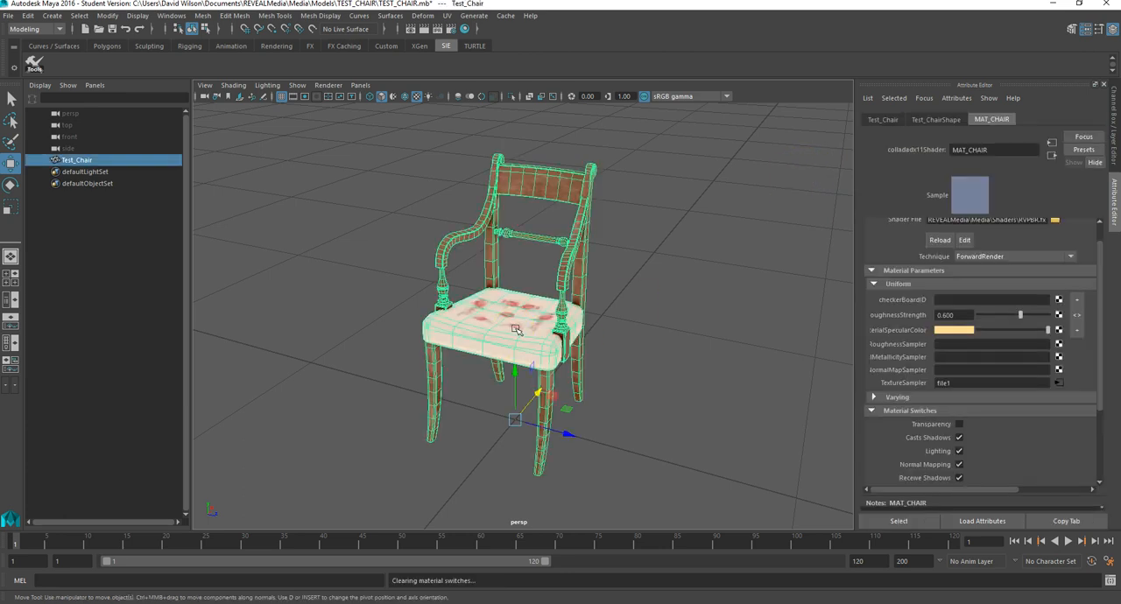
left_click(640, 355)
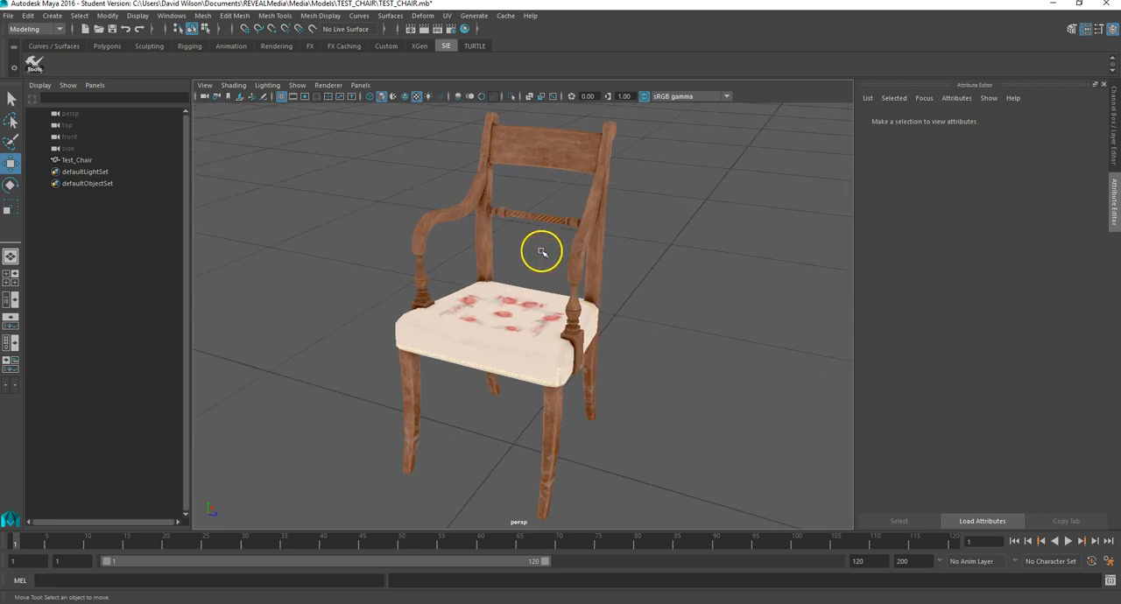
Step: Add a File texture with CHAIR_NRM.dds to the chair material's normal map sampler and return to MAT_CHAIR
left_click(563, 265)
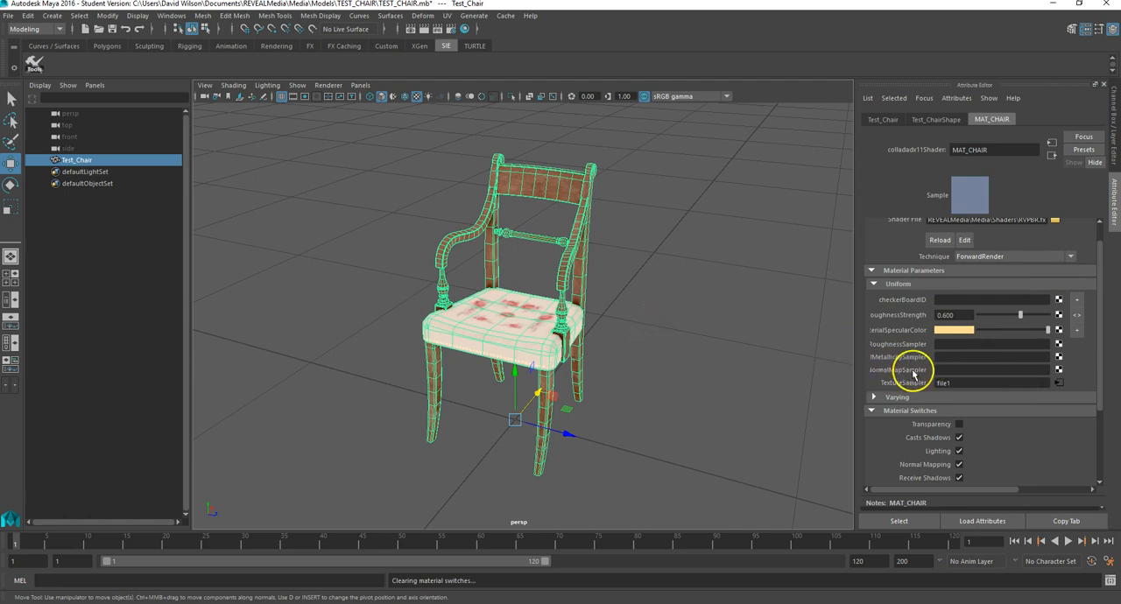
left_click(1059, 370)
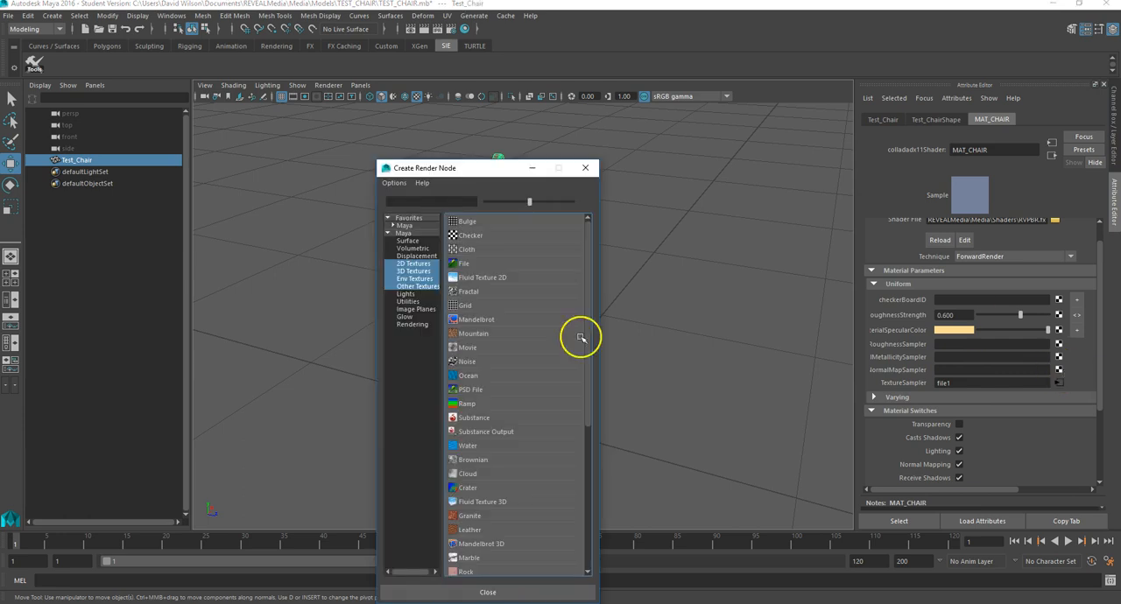
left_click(469, 266)
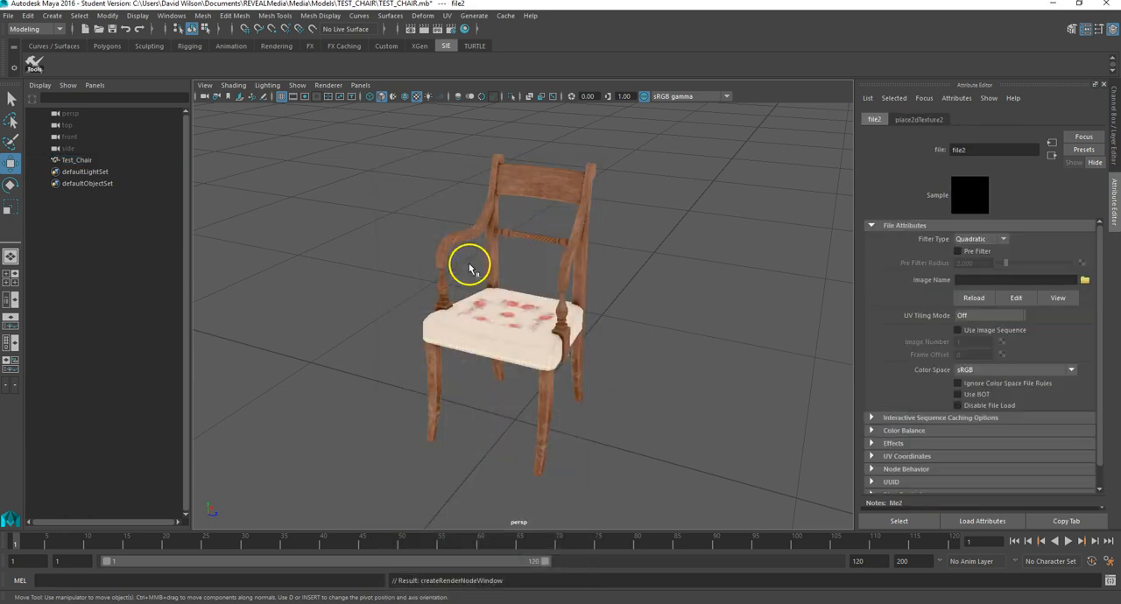
left_click(1084, 280)
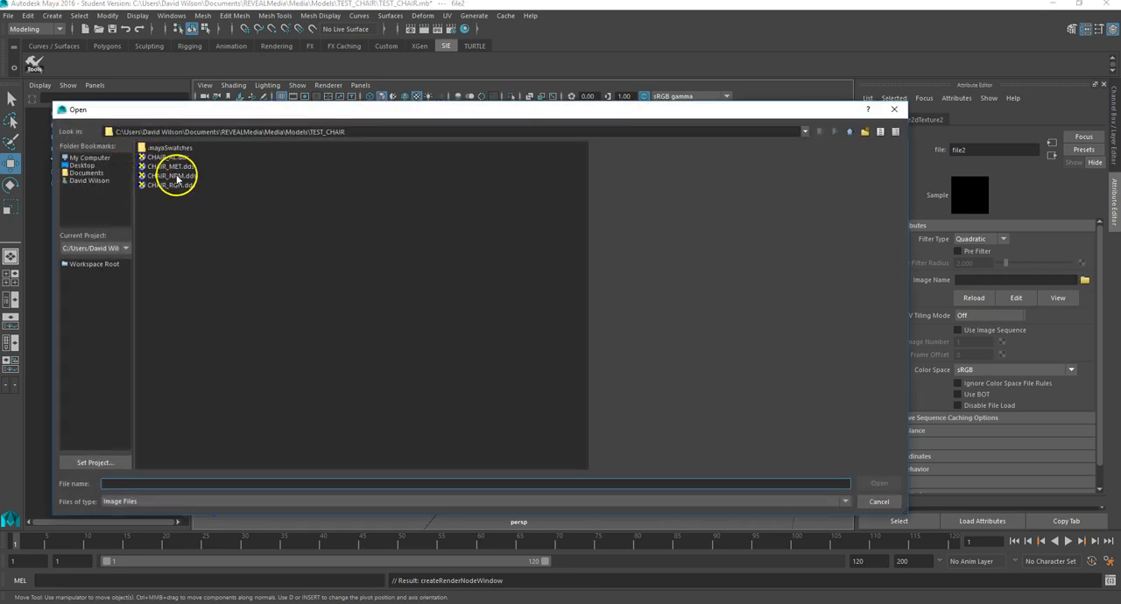
left_click(176, 178)
left_click(878, 483)
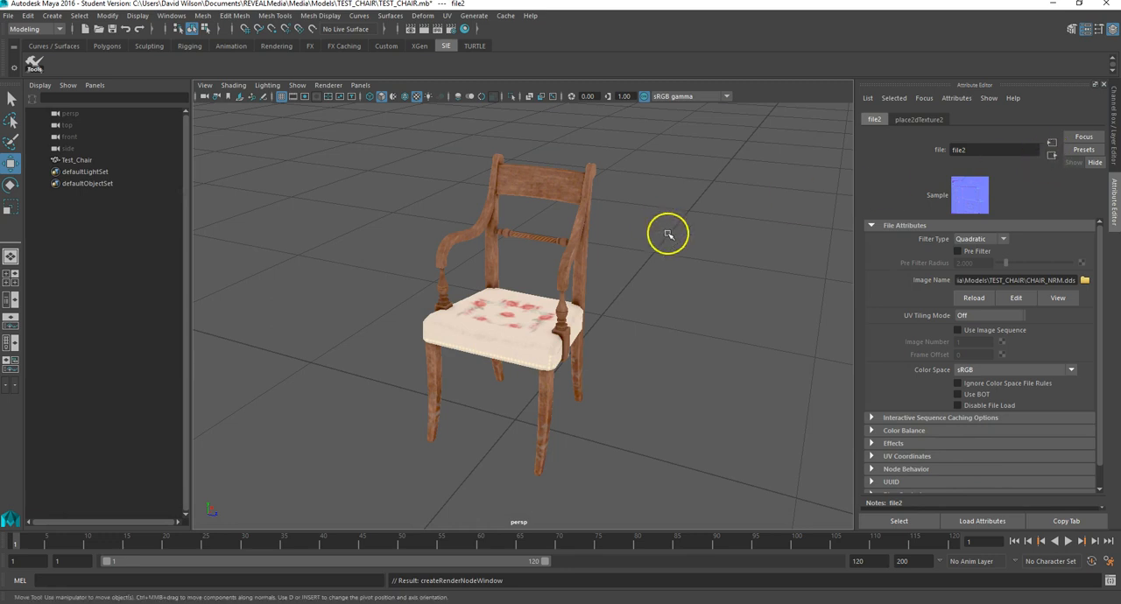
left_click(1052, 156)
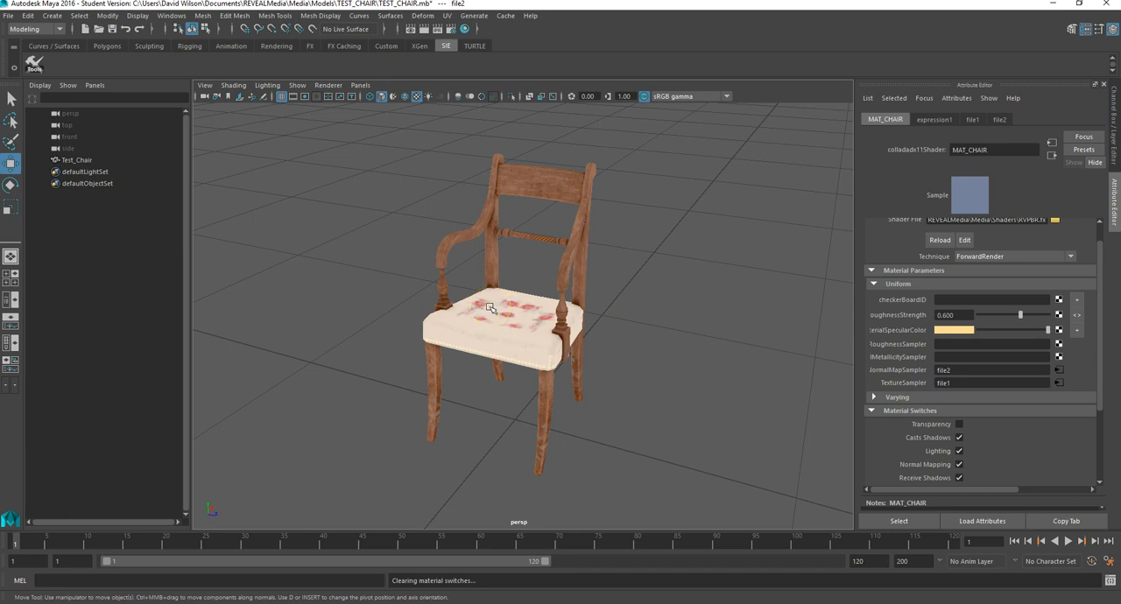
Step: Add a File texture with CHAIR_MET.dds to MAT_CHAIR's metallicity sampler and return to the material
left_click(1059, 358)
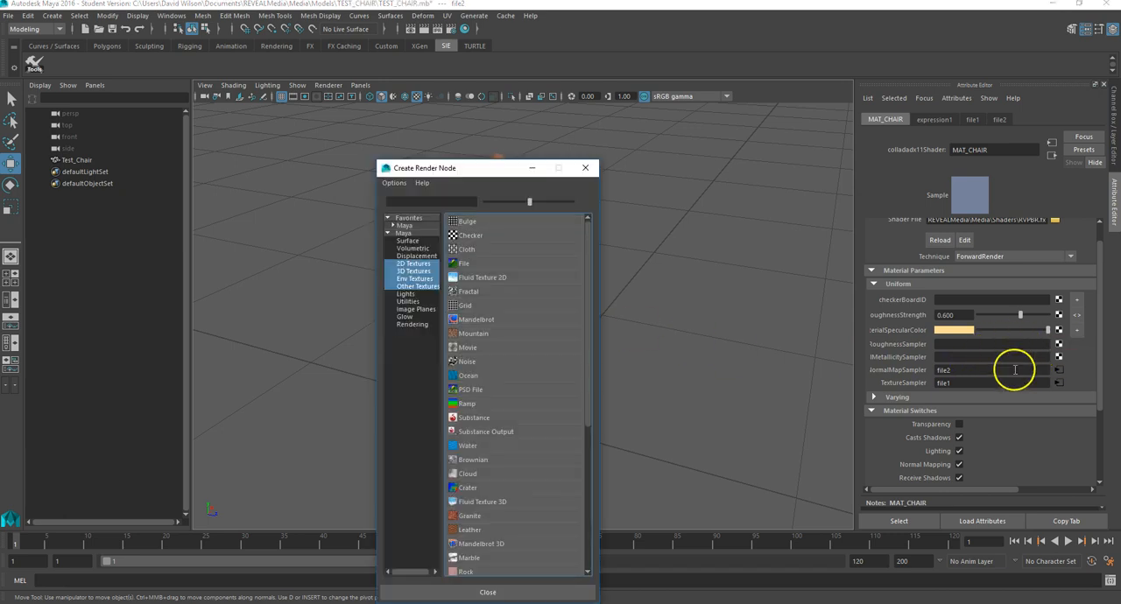
left_click(465, 265)
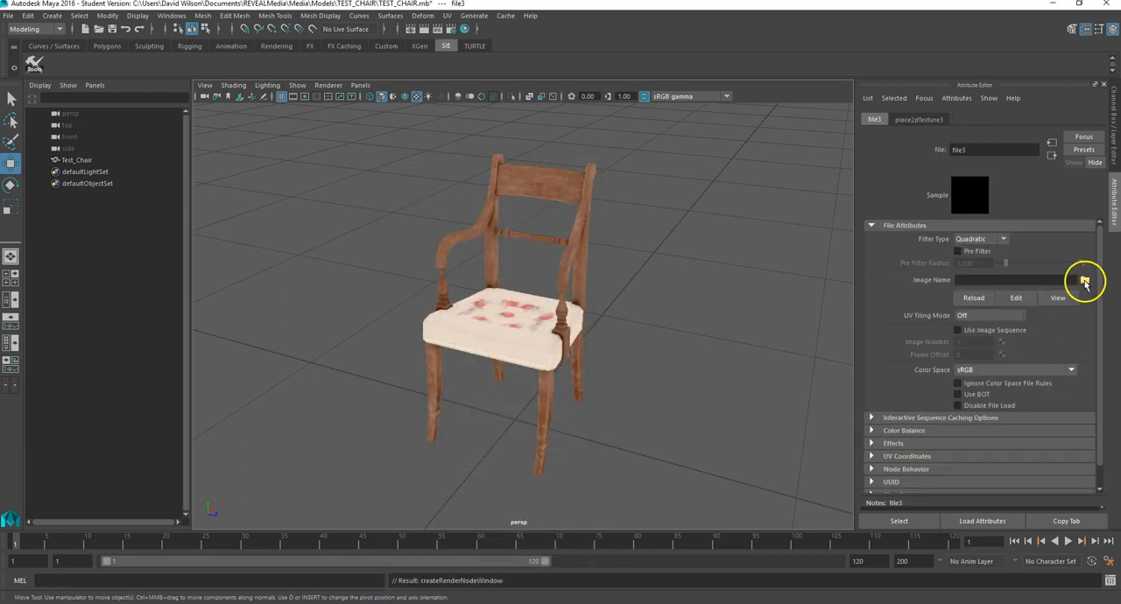
left_click(1084, 280)
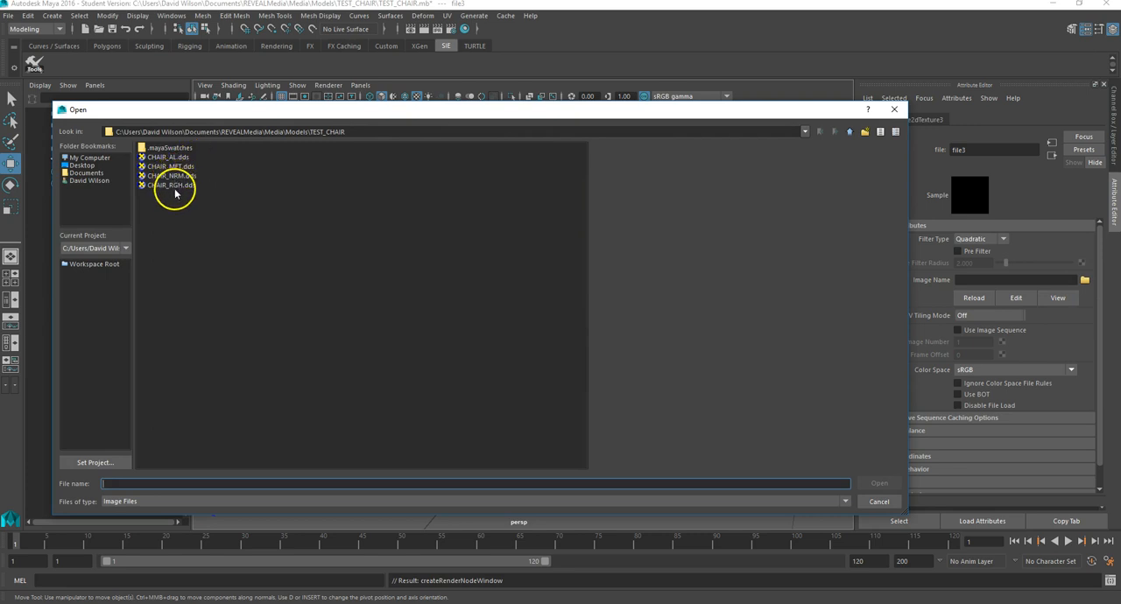
left_click(172, 166)
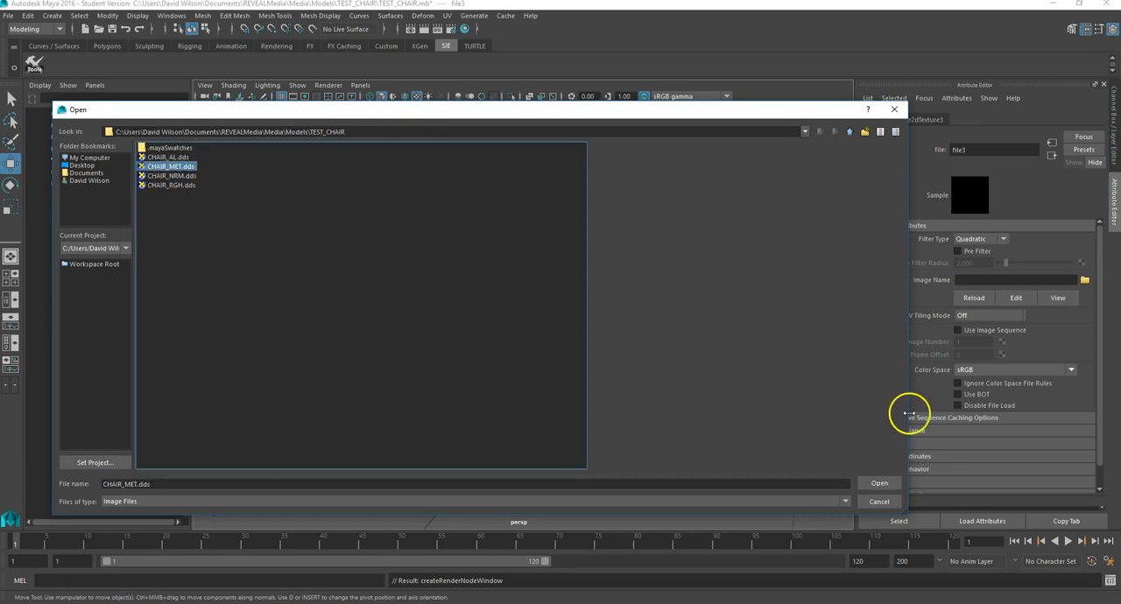
left_click(879, 484)
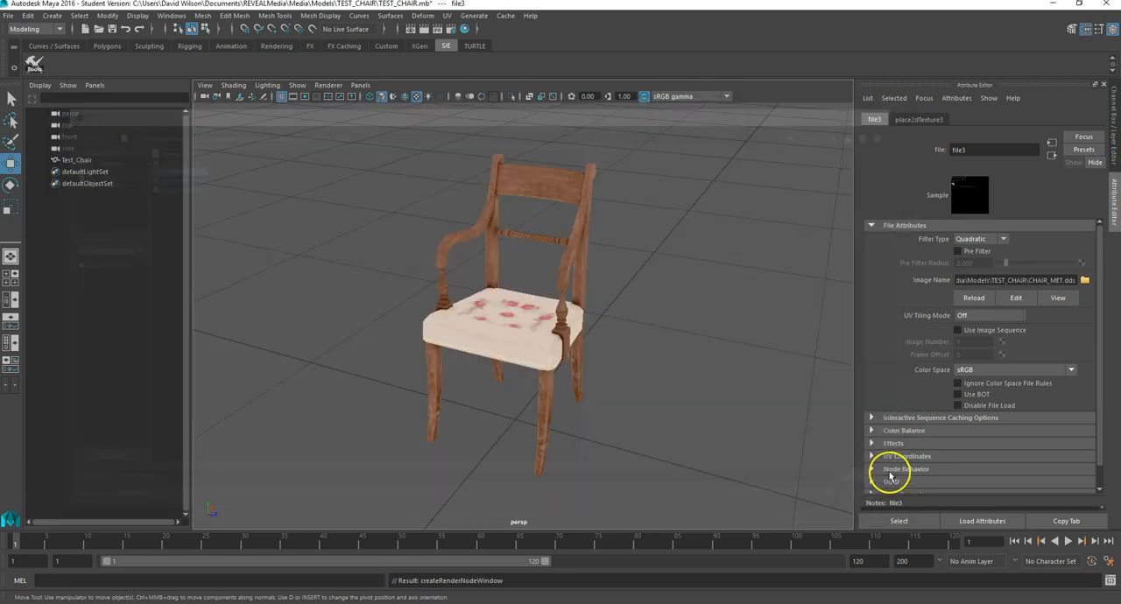
left_click(1052, 155)
Step: Add a File texture with CHAIR_RGH.dds to MAT_CHAIR's roughness sampler and return to the material
left_click(1059, 345)
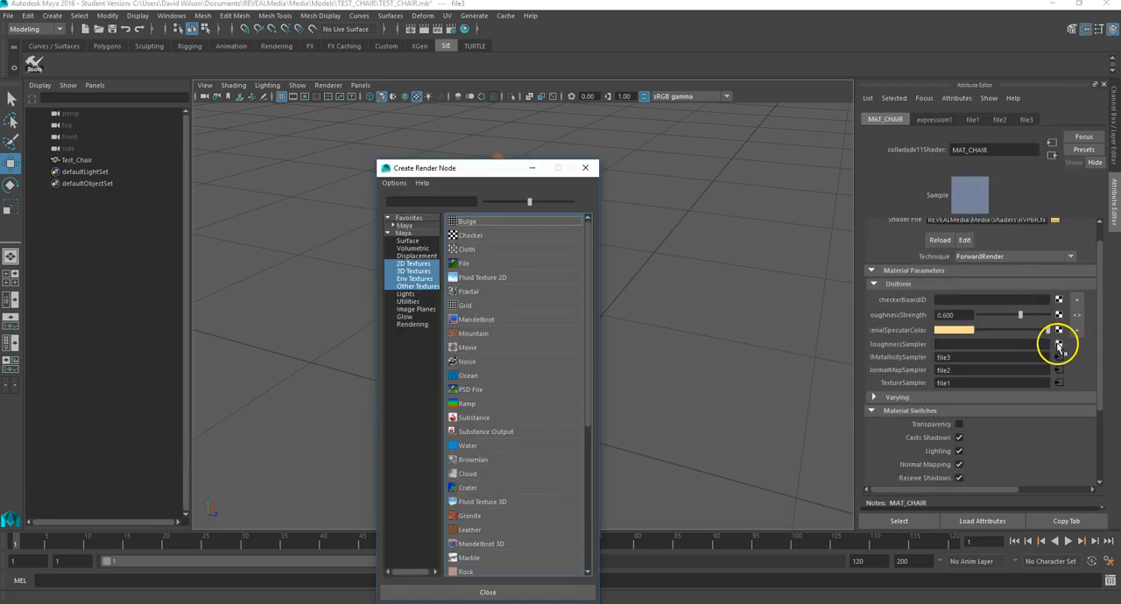
left_click(475, 257)
left_click(1084, 281)
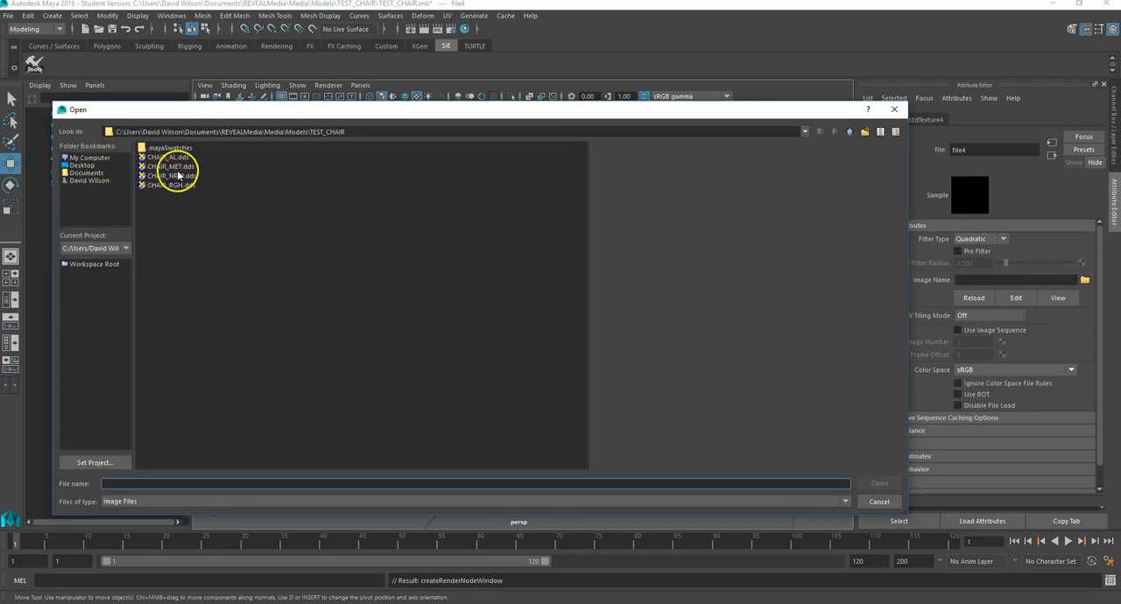
left_click(172, 185)
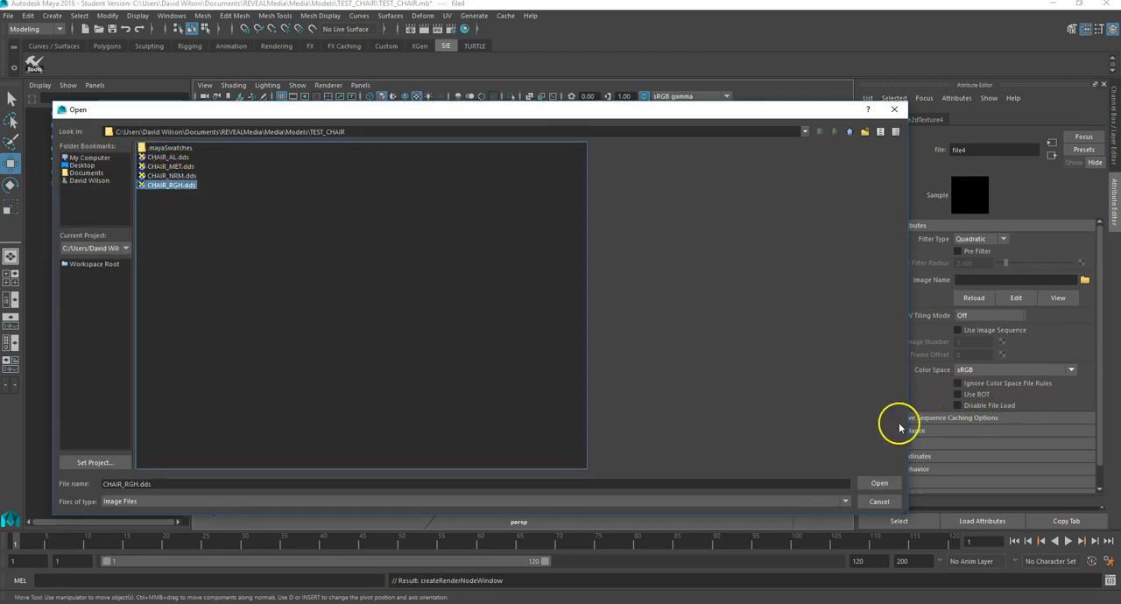
left_click(878, 482)
left_click(1053, 156)
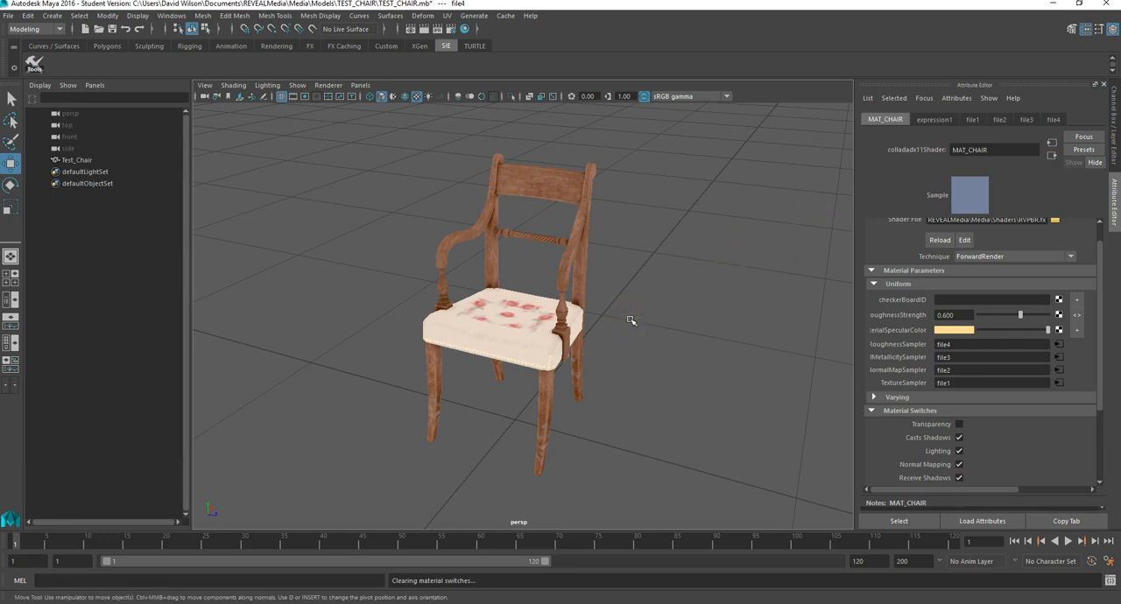
left_click_drag(641, 293, 691, 310, "alt")
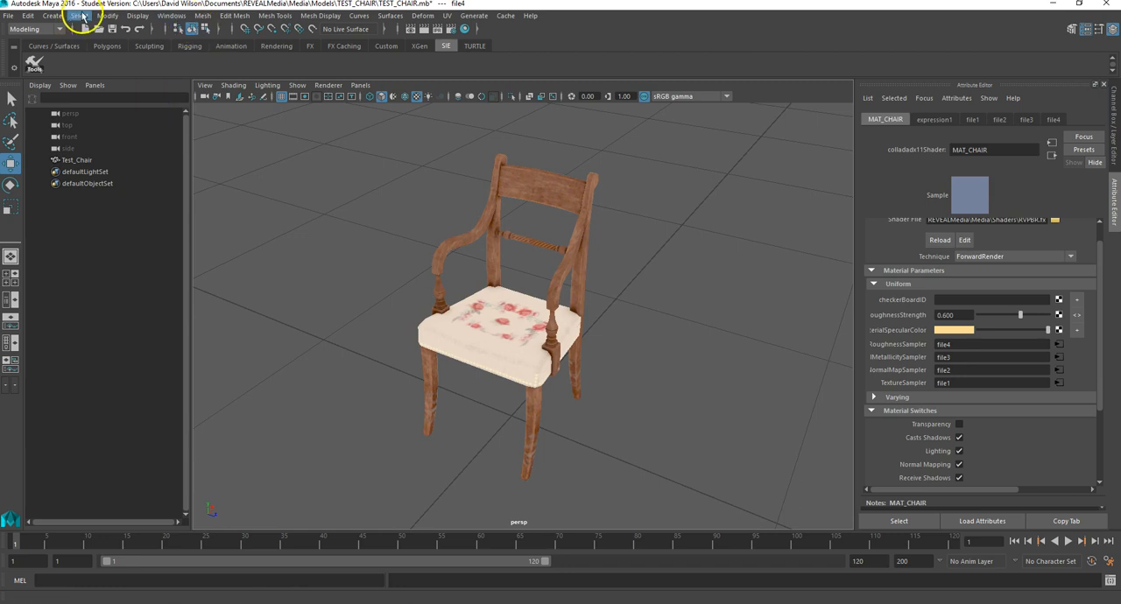
left_click(52, 16)
mouse_move(94, 82)
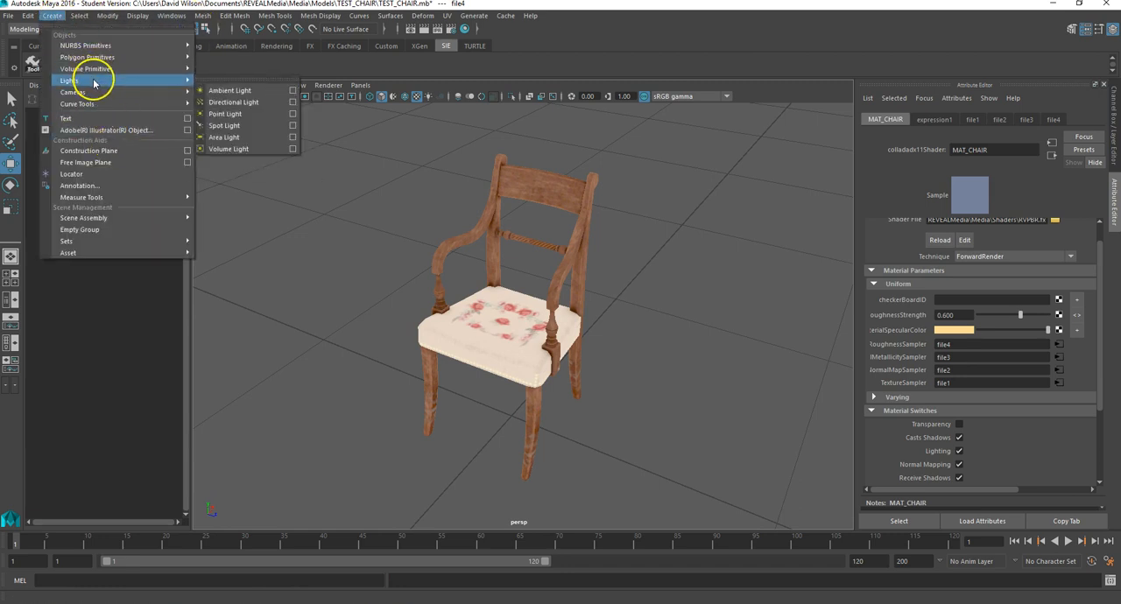
left_click(381, 210)
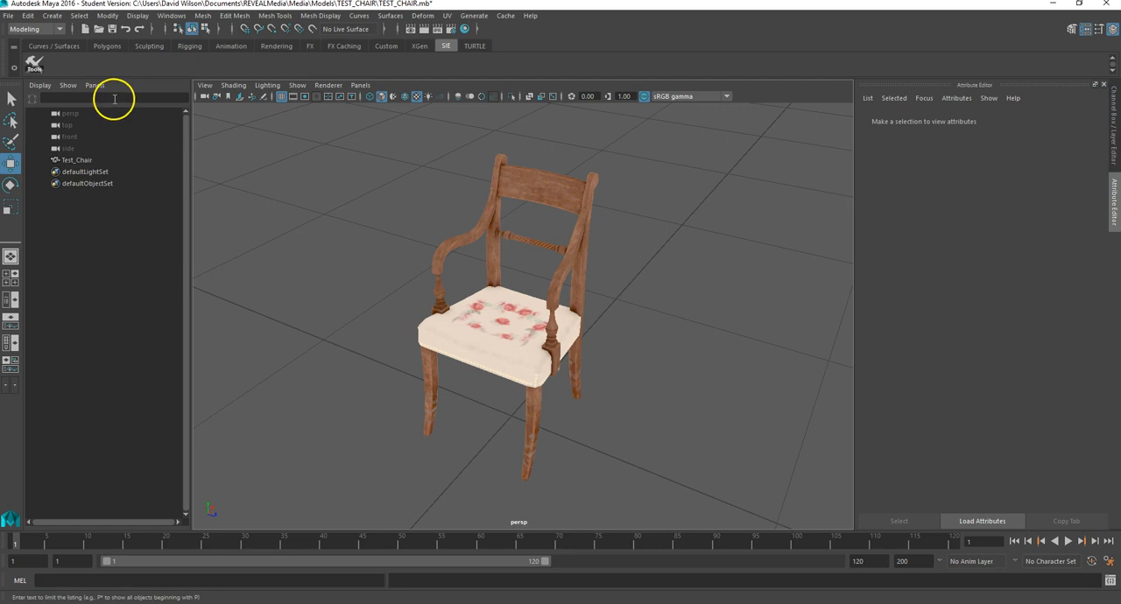
Step: Generate a 3 Point Light Rig with the SIE COLLADA Tools and minimize the tools window
left_click(35, 63)
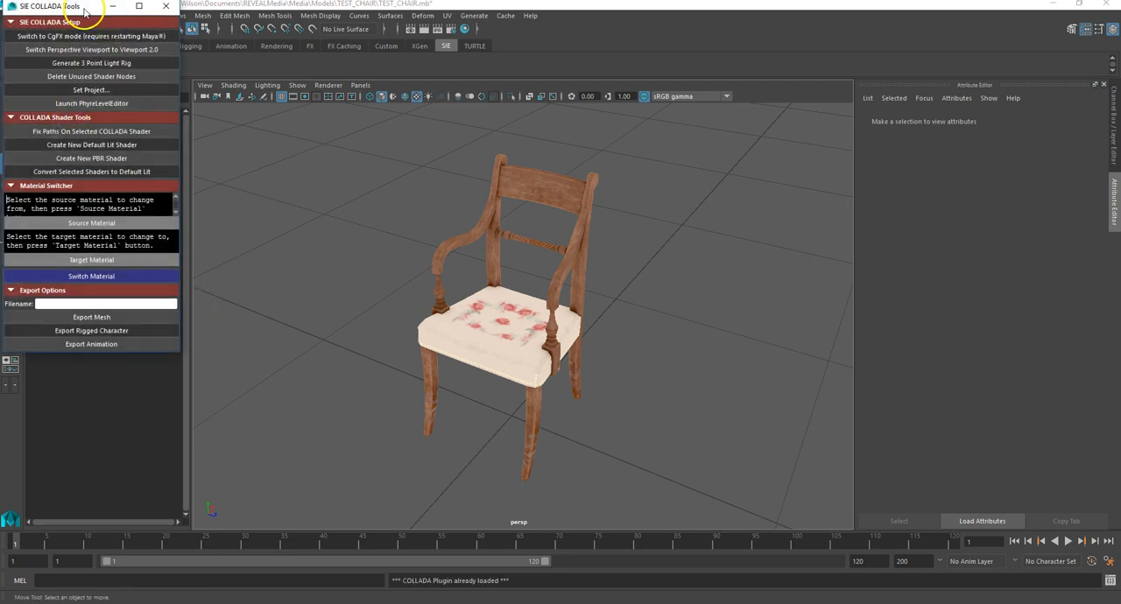
left_click_drag(84, 10, 169, 59)
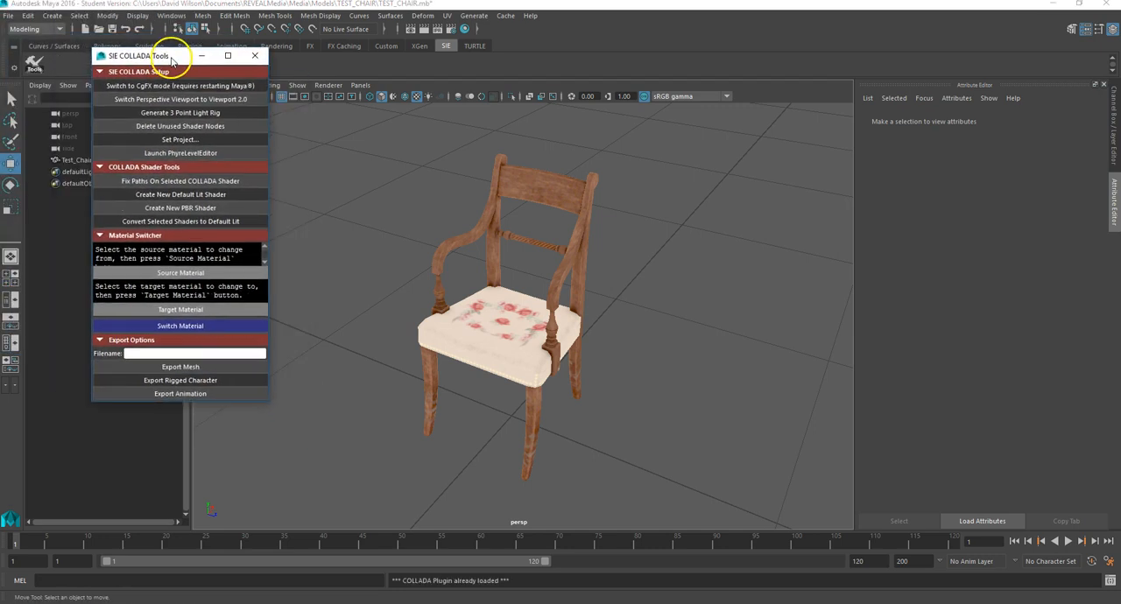
left_click(183, 112)
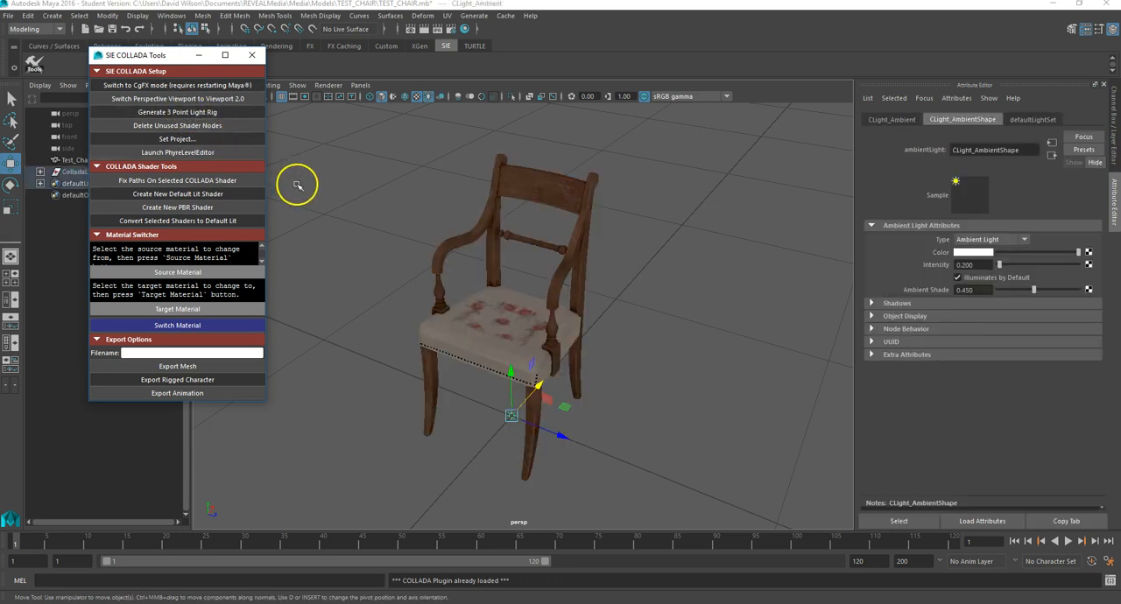
left_click(199, 54)
left_click_drag(474, 390, 441, 370, "alt")
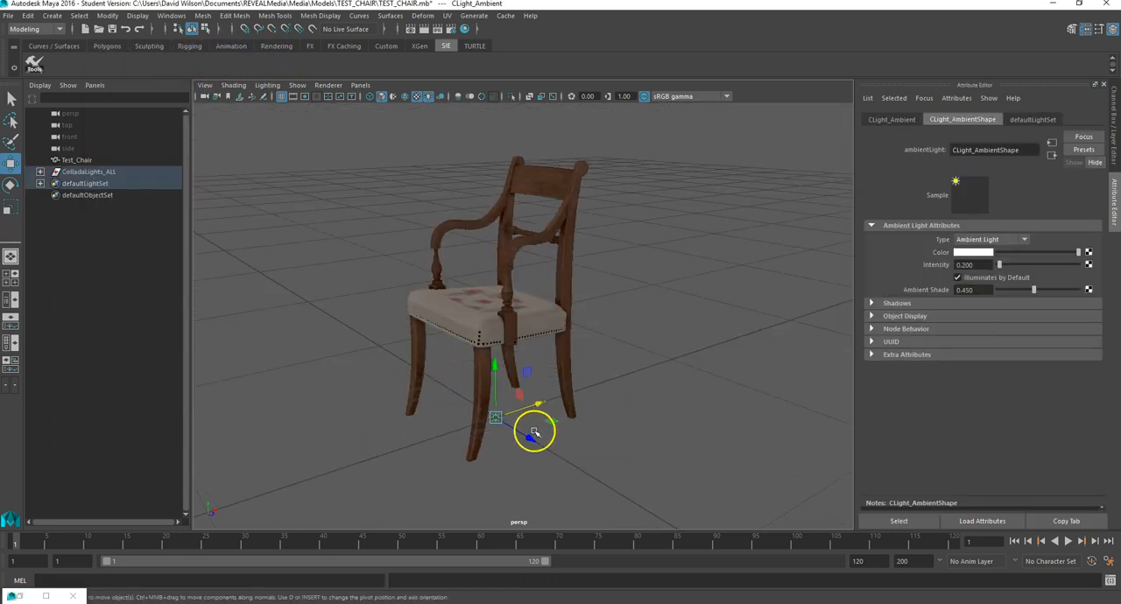
Step: Move the ambient light out from beneath the chair and set its intensity to about 0.444
left_click_drag(501, 417, 376, 450)
left_click_drag(551, 346, 581, 358, "alt")
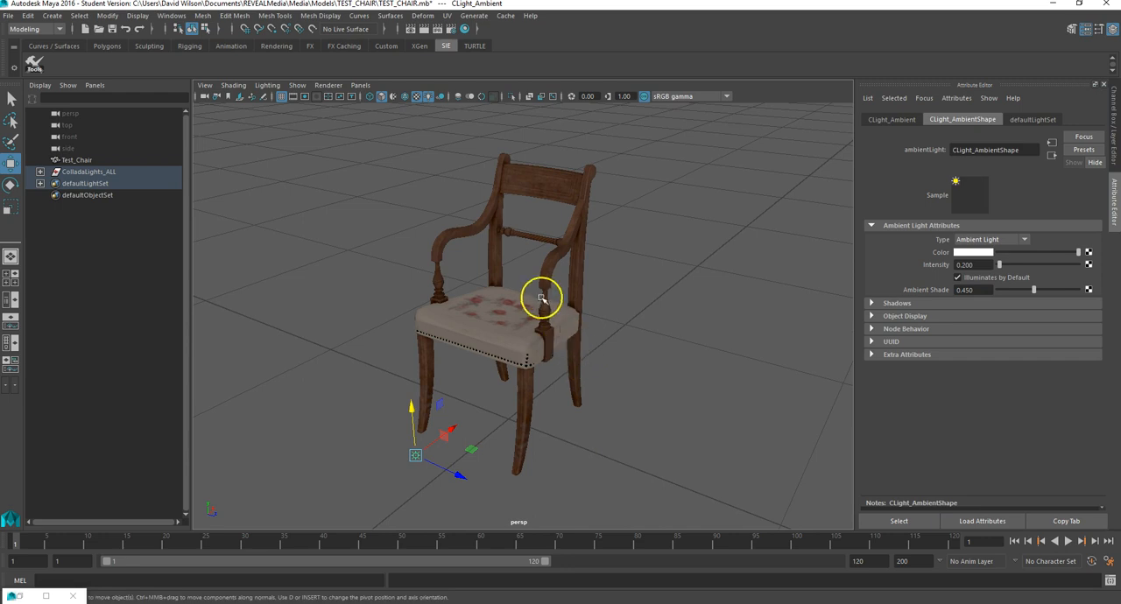
scroll(538, 296, "up", 4)
scroll(540, 296, "down", 3)
left_click(618, 378)
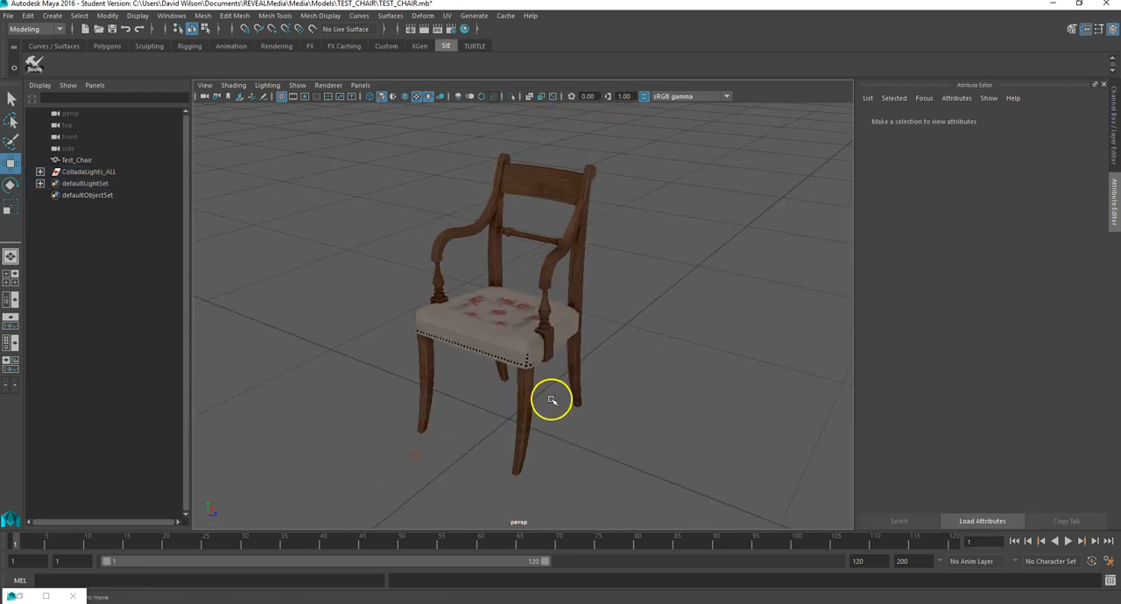
left_click(418, 451)
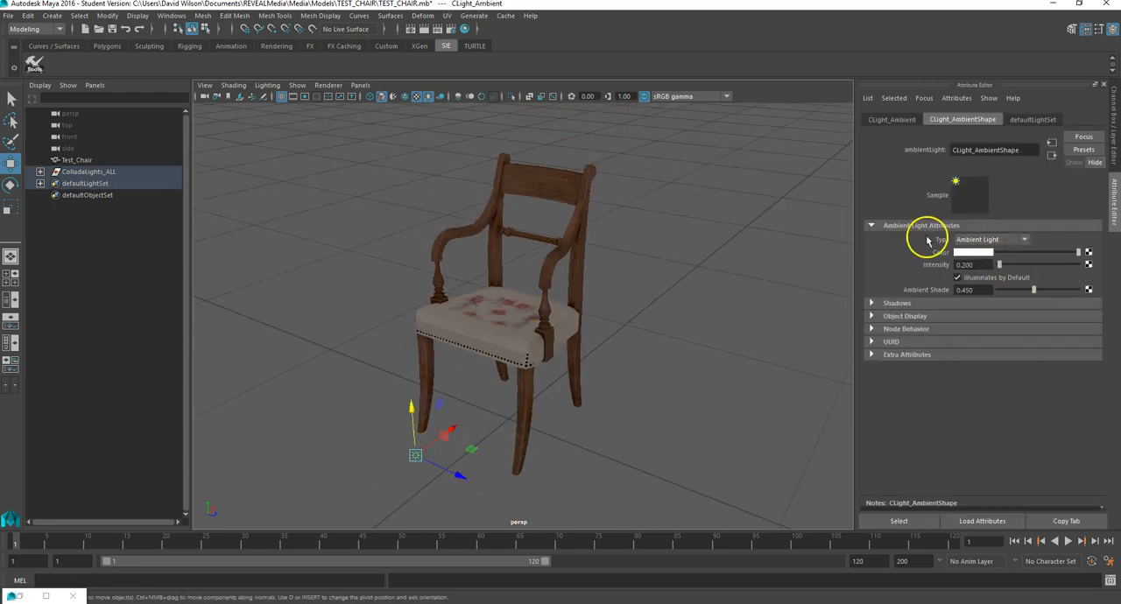
mouse_move(998, 268)
left_mouse_down()
mouse_move(1077, 262)
mouse_move(1007, 270)
left_mouse_up()
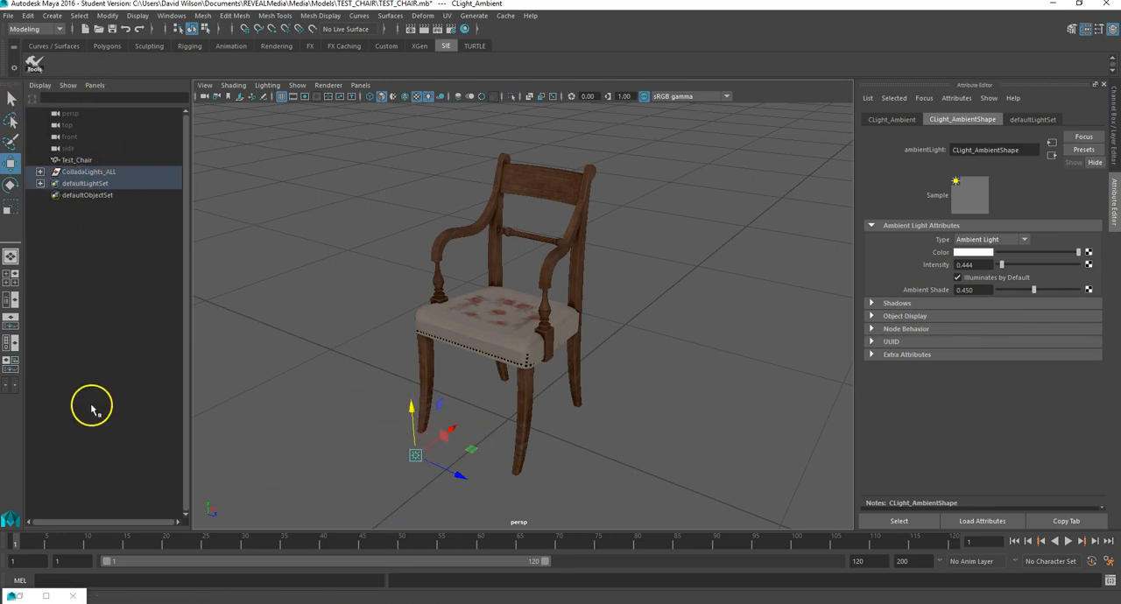
Step: Expand the ColladaLights_ALL group and review its key, fill, rim and ambient lights
left_click(524, 338)
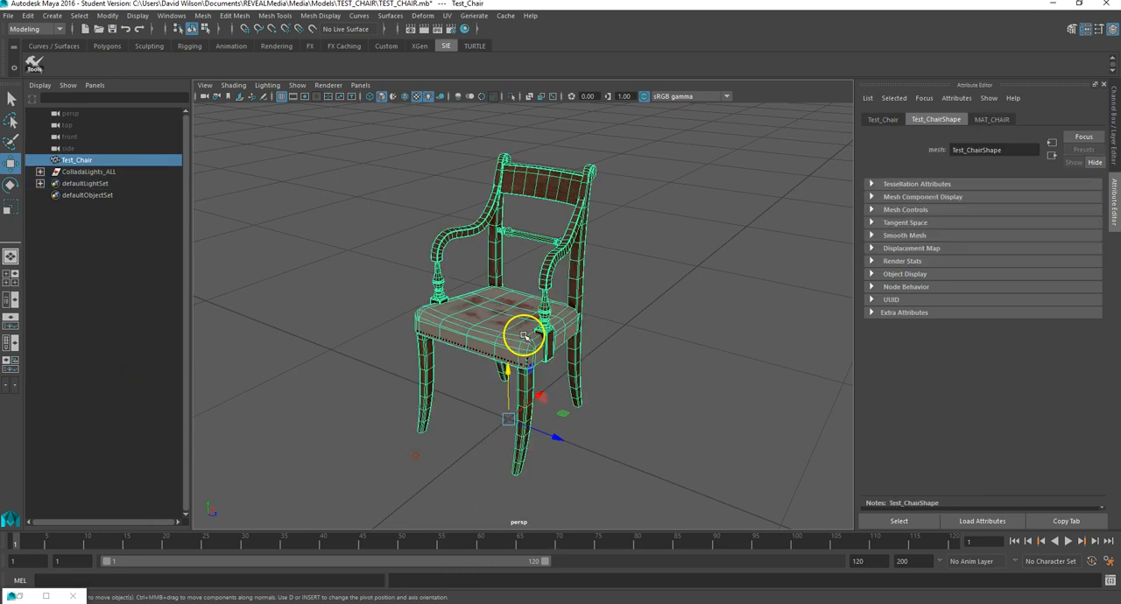
left_click(81, 173)
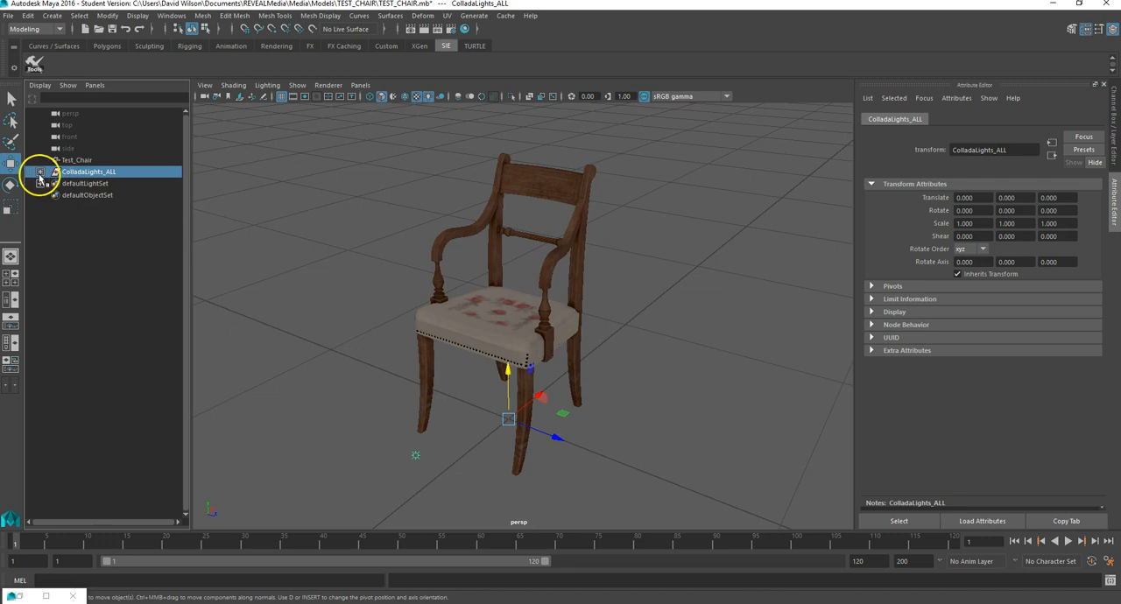
left_click(40, 173)
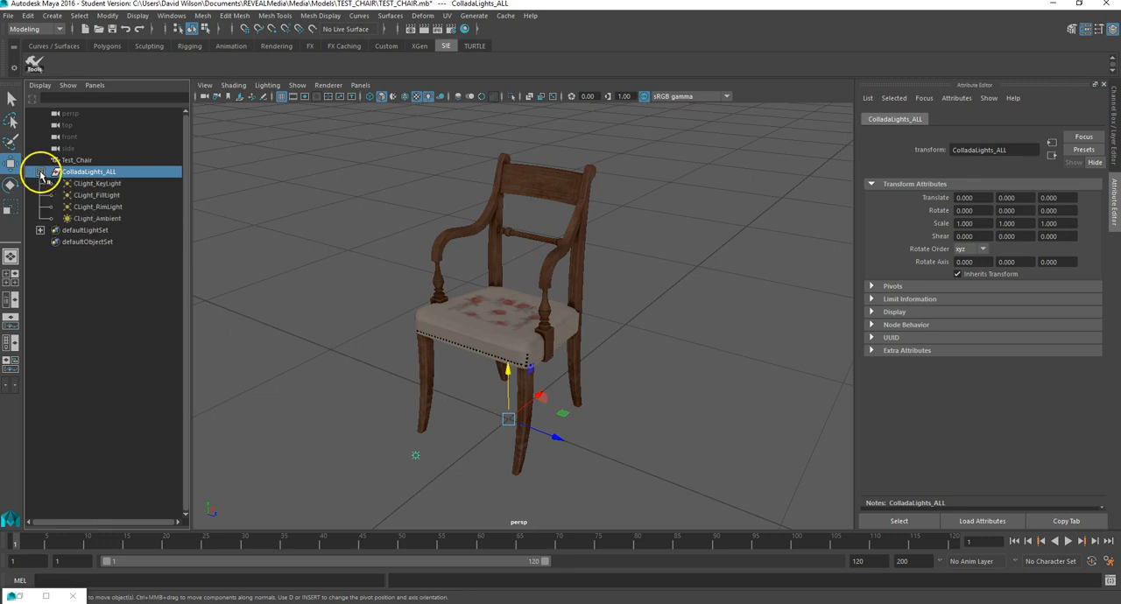
left_click(109, 184)
left_click(103, 194)
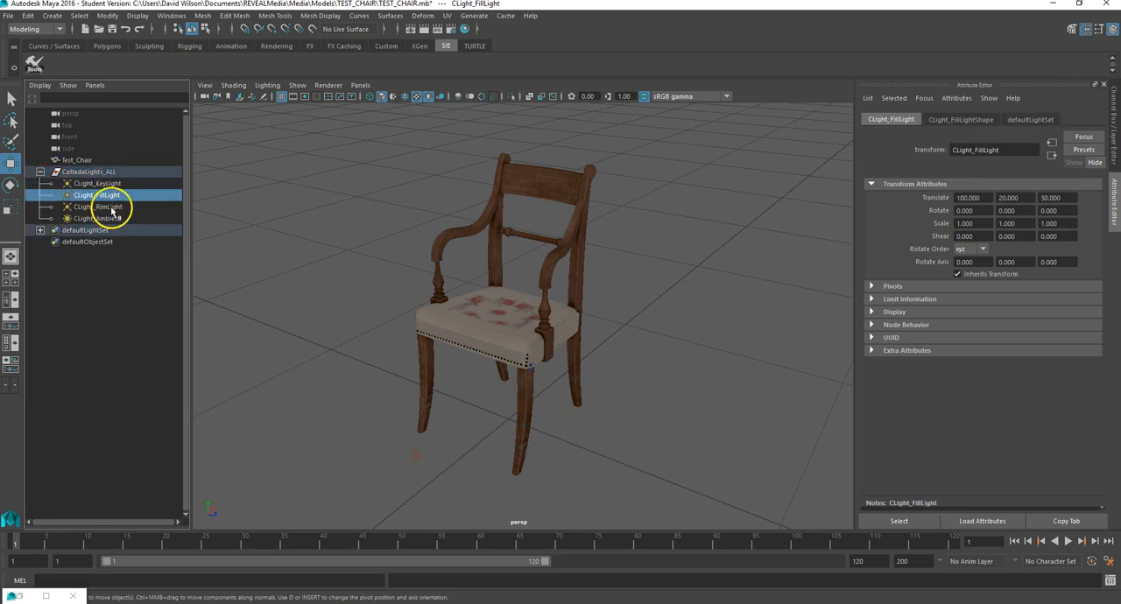
left_click(103, 207)
left_click(113, 218)
Step: Raise the intensity of CLight_KeyLight to about 3.481
left_click(113, 182)
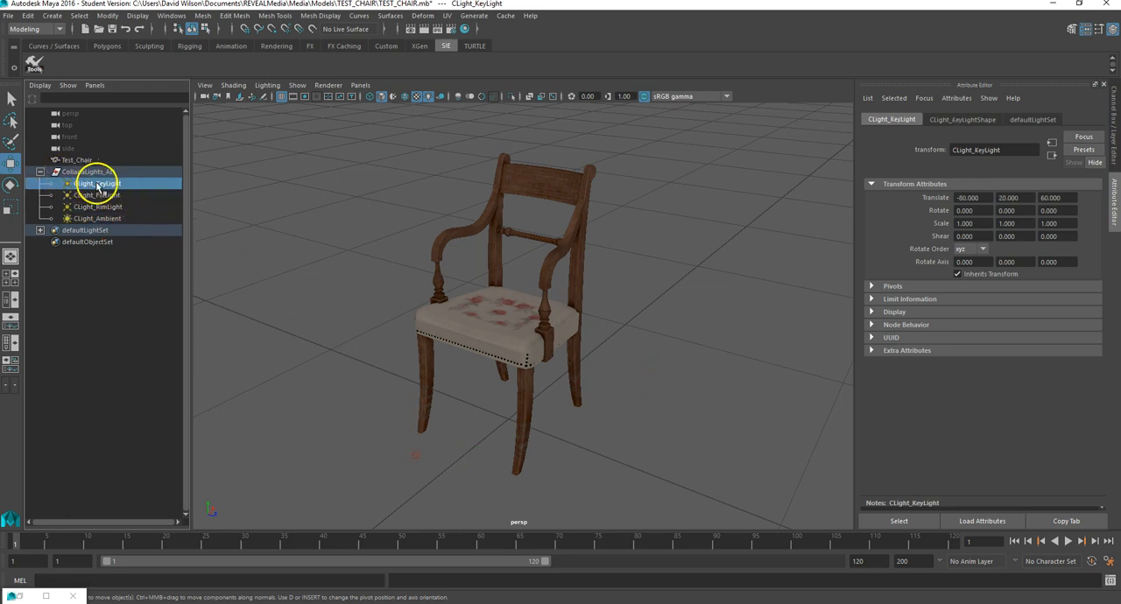
left_click(978, 121)
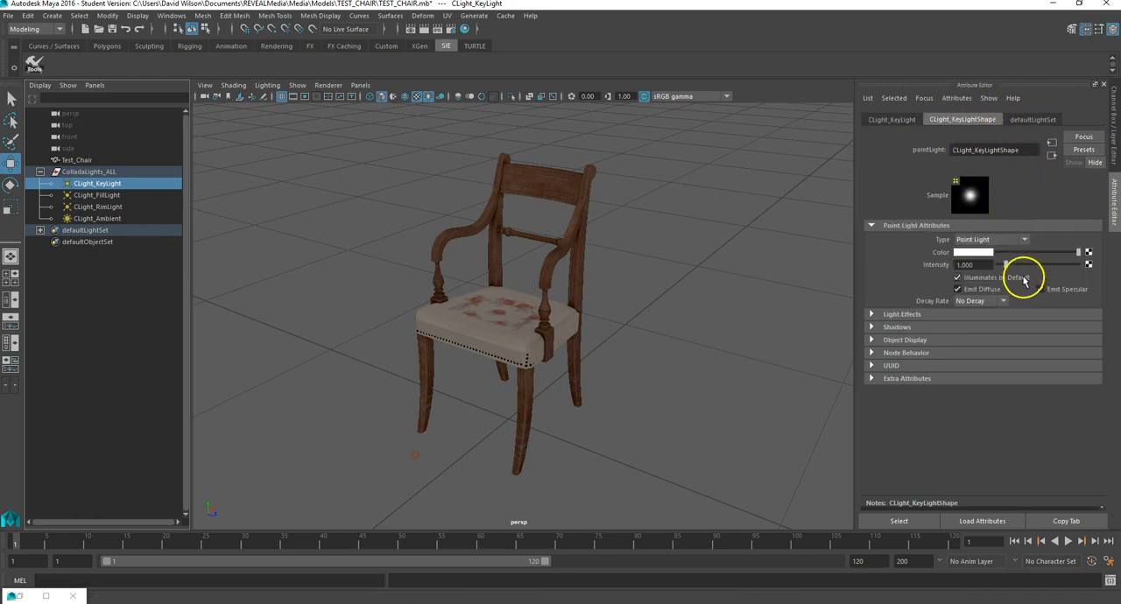
mouse_move(1012, 266)
left_mouse_down()
mouse_move(1044, 268)
mouse_move(1027, 276)
left_mouse_up()
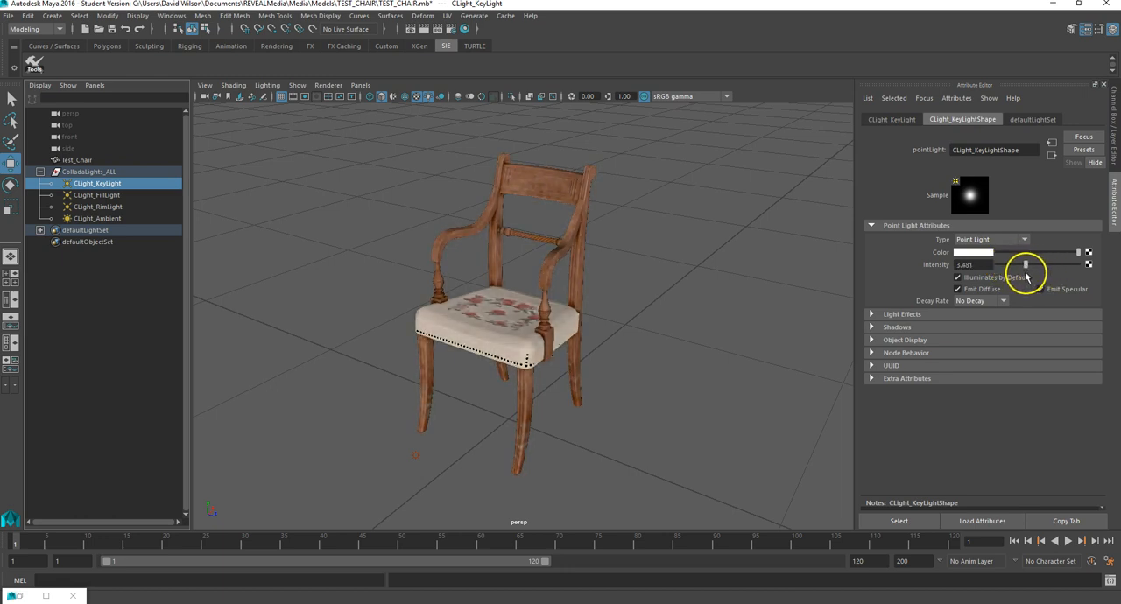
Step: Raise the intensity of CLight_FillLight to about 4.889 and darken its white color slightly
left_click(103, 195)
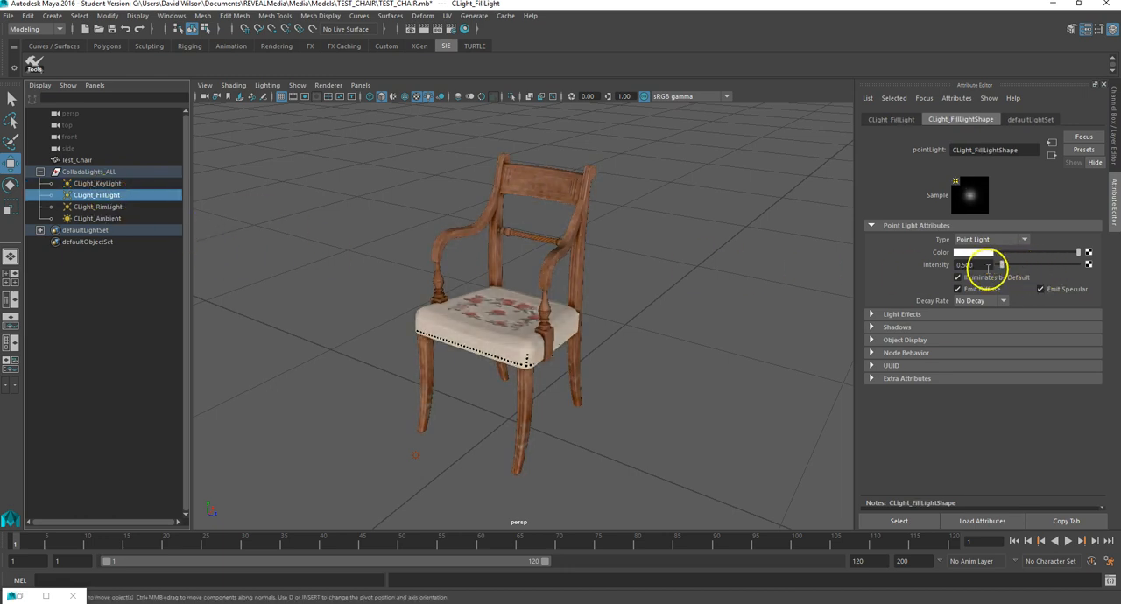
left_click_drag(1003, 265, 1044, 274)
left_click_drag(623, 303, 665, 316, "alt")
left_click_drag(1044, 271, 1076, 261)
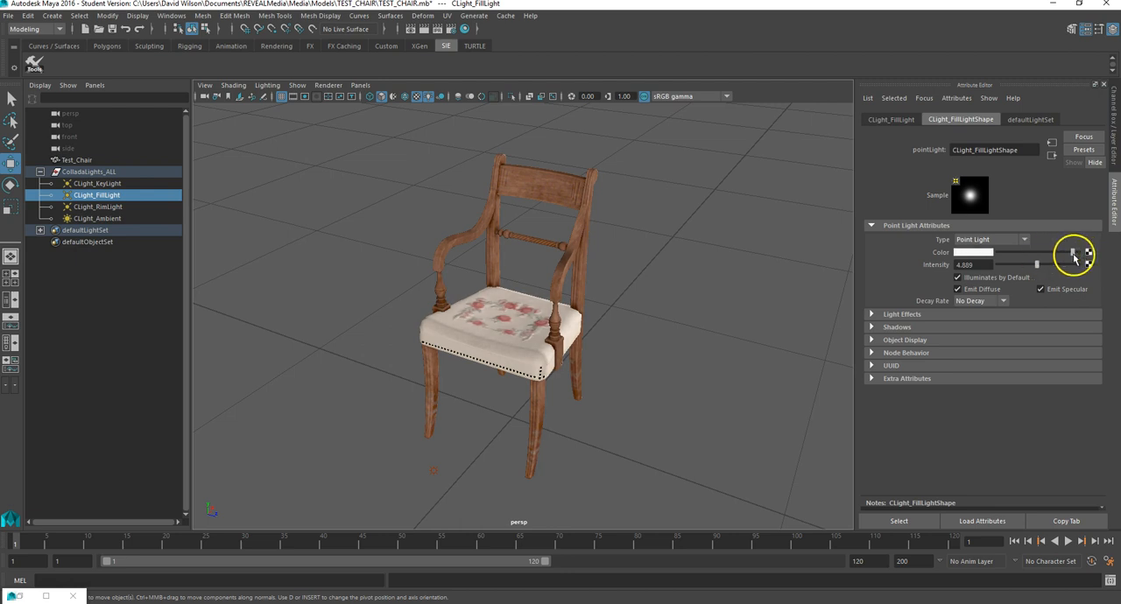
Step: Set the fill light's color to blue and check the tint on the chair
left_click(979, 254)
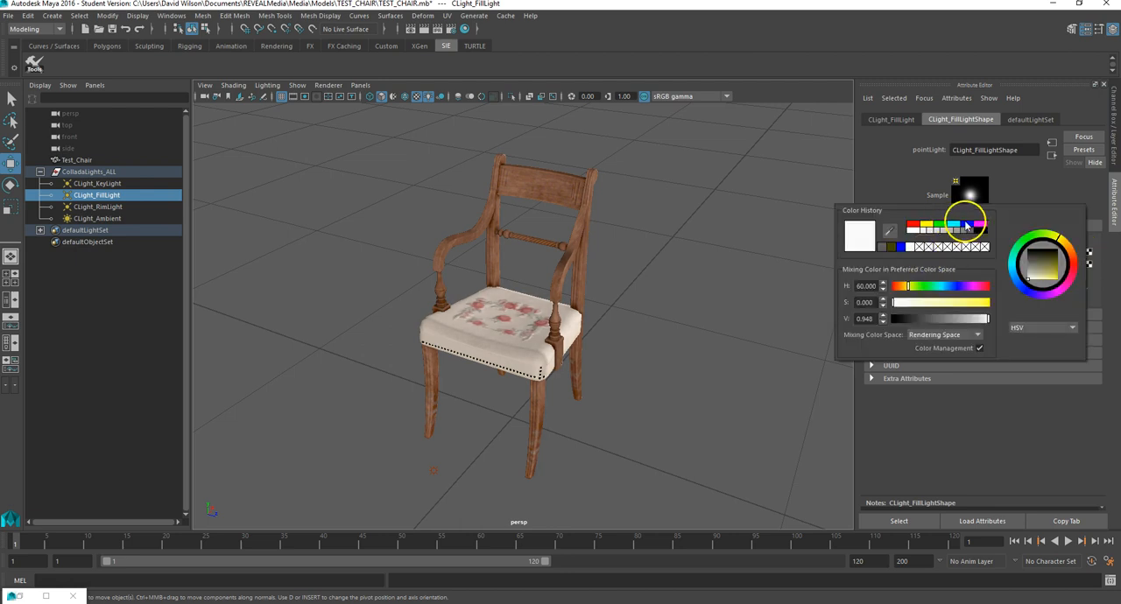
left_click(967, 226)
left_click_drag(661, 240, 618, 233, "alt")
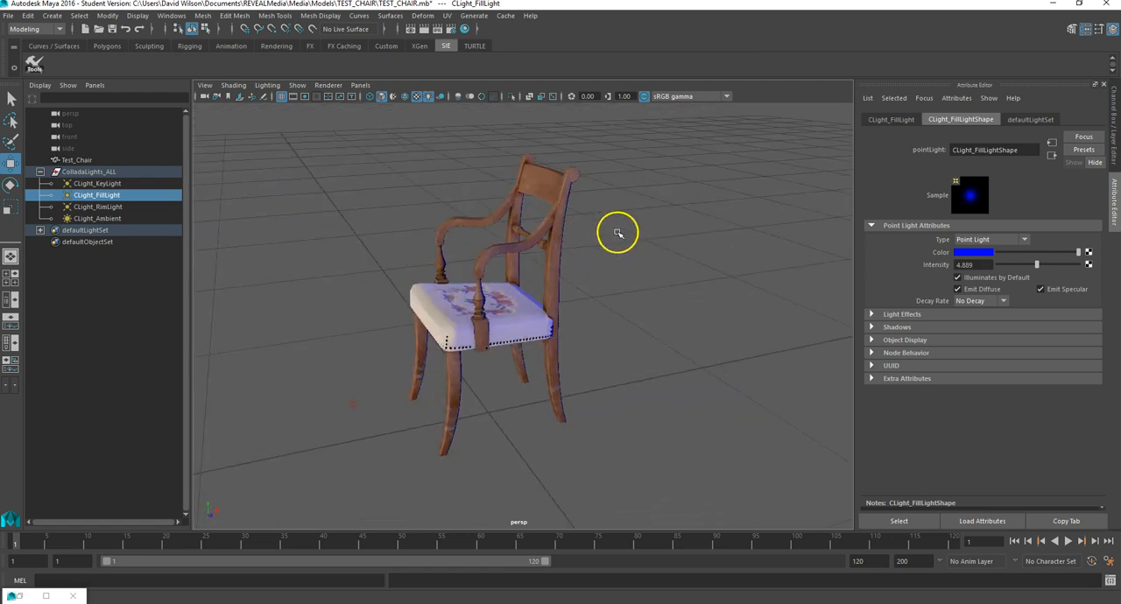
Step: Change the fill light's color to yellow and check its effect on the seat fabric up close
left_click(981, 253)
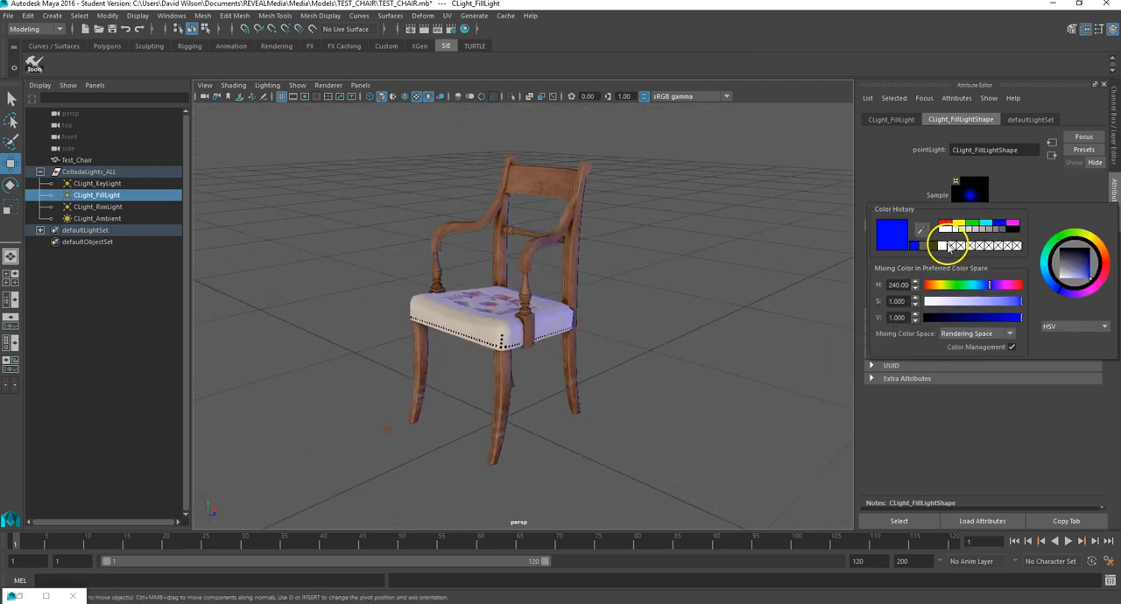
left_click(926, 249)
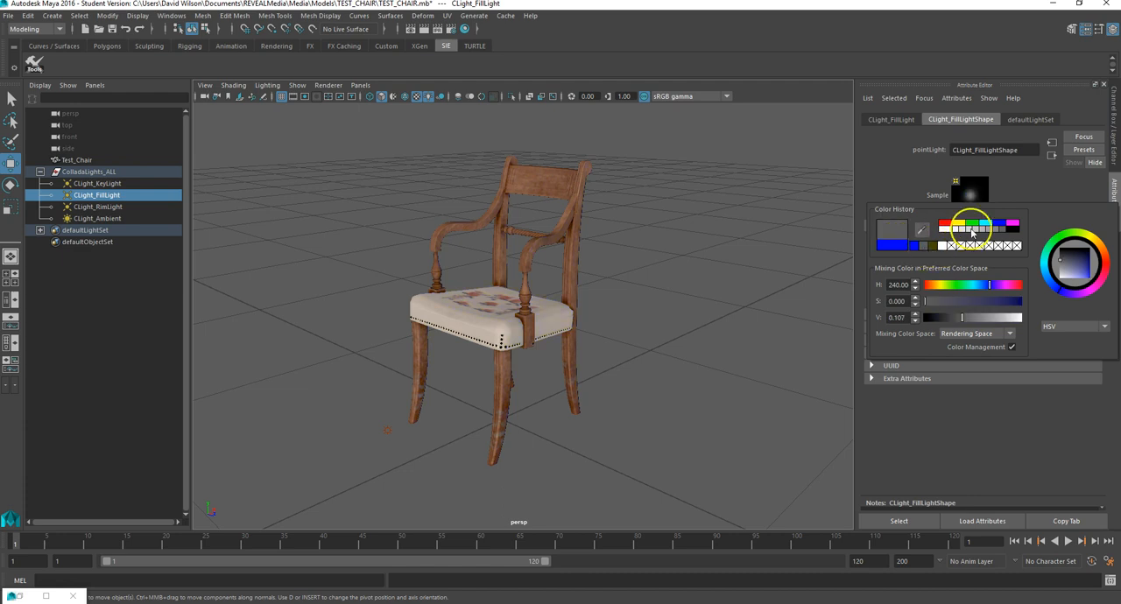
left_click(959, 225)
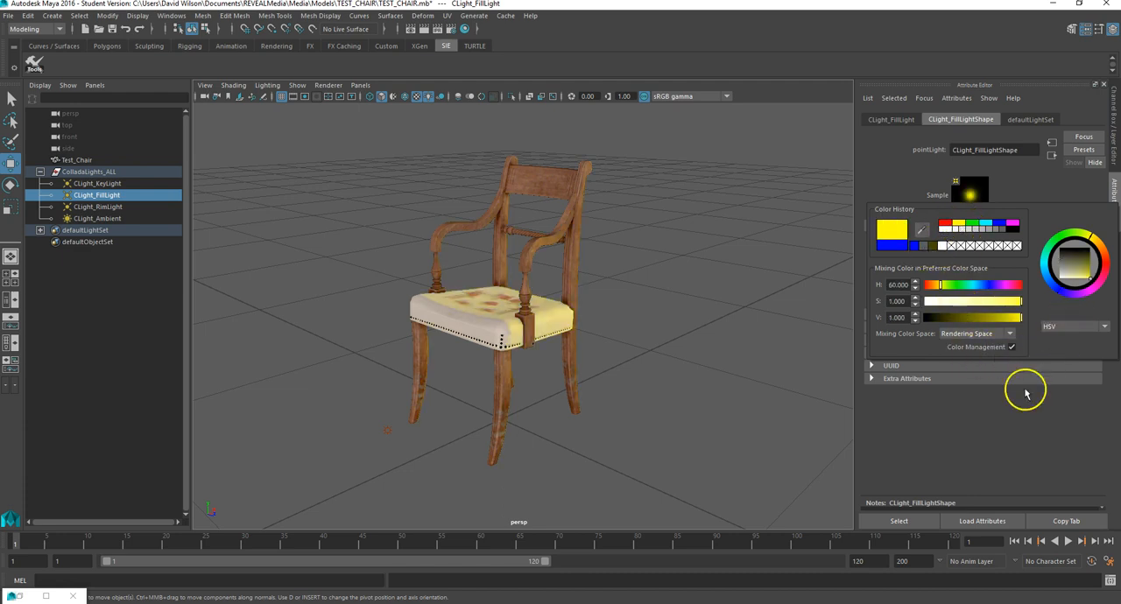
left_click_drag(584, 293, 619, 315, "alt")
scroll(559, 335, "up", 5)
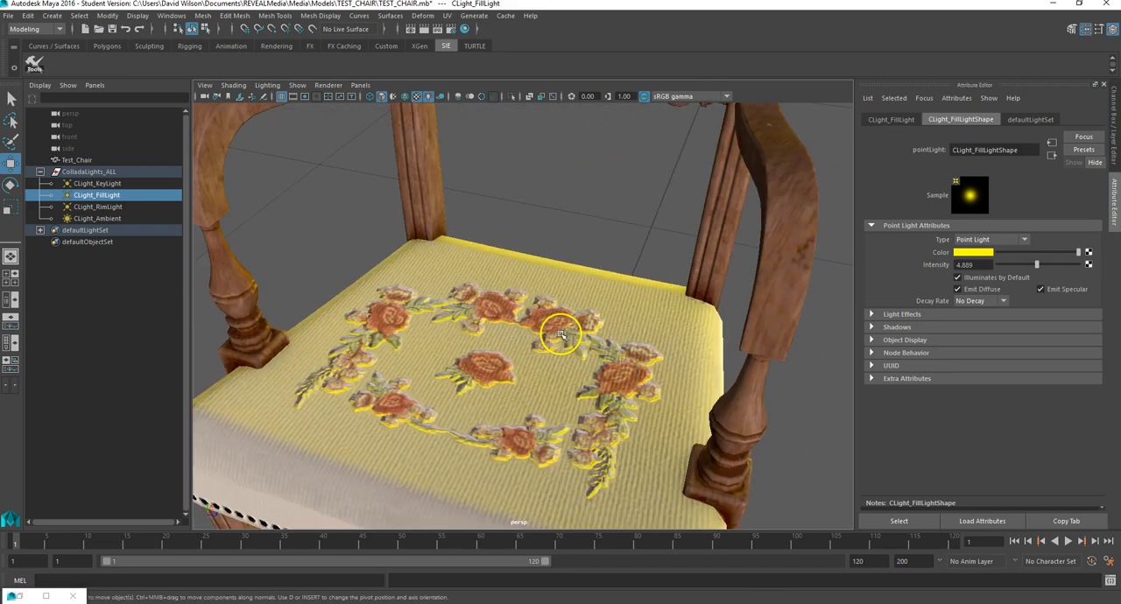
scroll(558, 335, "down", 2)
mouse_move(558, 335)
left_mouse_down("alt")
mouse_move(571, 328)
mouse_move(460, 328)
mouse_move(546, 292)
mouse_move(537, 314)
mouse_move(601, 155)
mouse_move(593, 181)
mouse_move(658, 284)
mouse_move(686, 266)
mouse_move(616, 303)
mouse_move(531, 278)
mouse_move(513, 336)
mouse_move(560, 338)
left_mouse_up("alt")
scroll(614, 305, "down", 3)
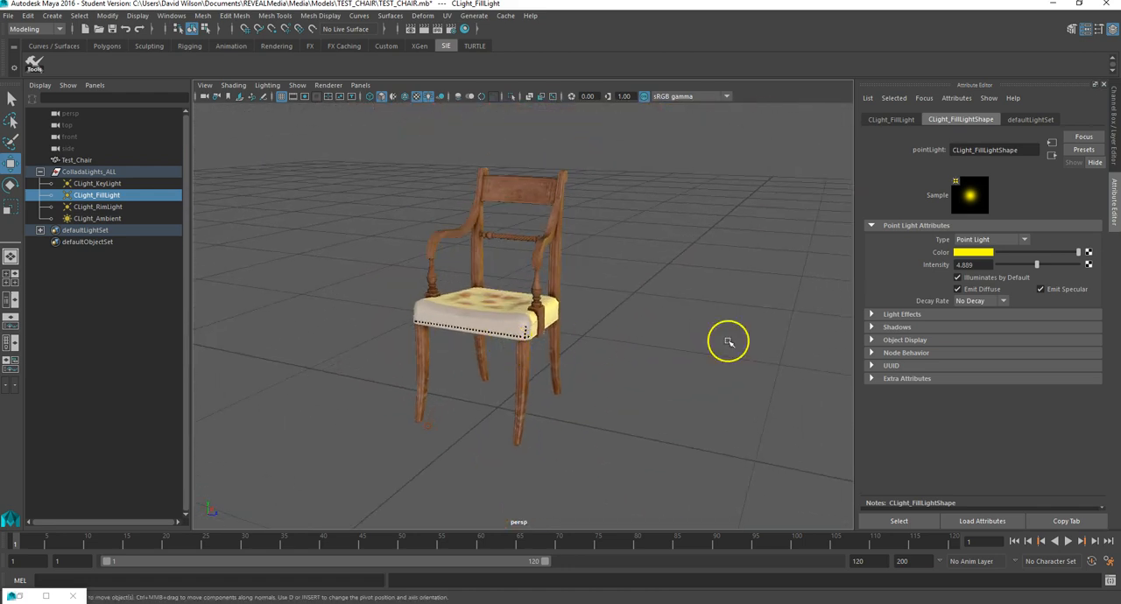
Step: Lower the fill light's intensity to about 1.630 and inspect the seat's studded front edge
left_click_drag(1041, 272, 1011, 269)
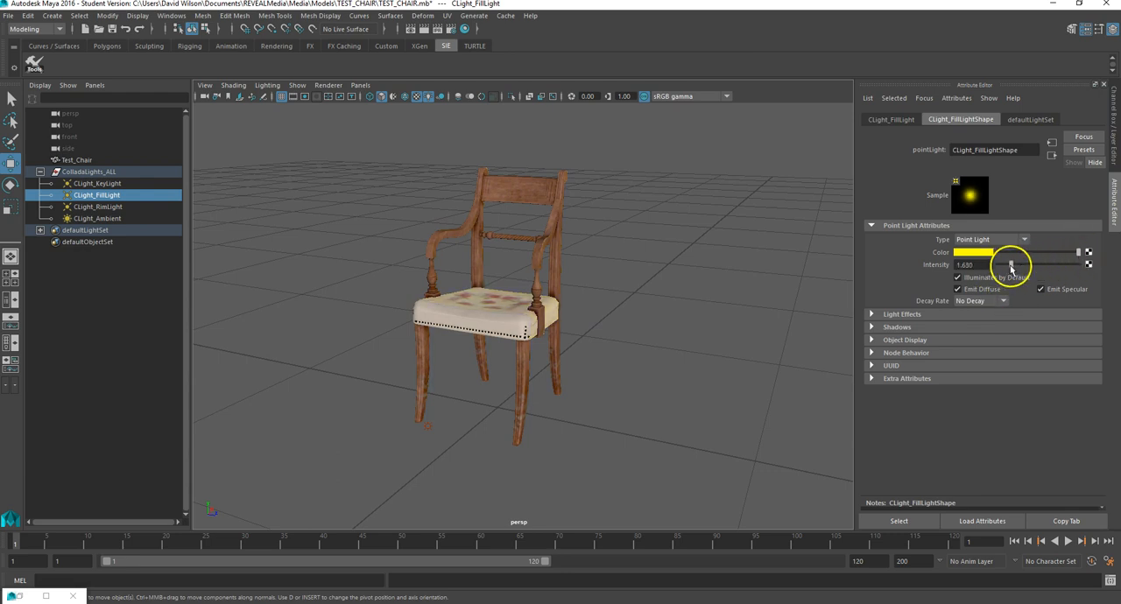
scroll(518, 350, "up", 3)
left_click_drag(515, 359, 558, 321, "alt")
scroll(527, 372, "up", 5)
scroll(527, 371, "down", 3)
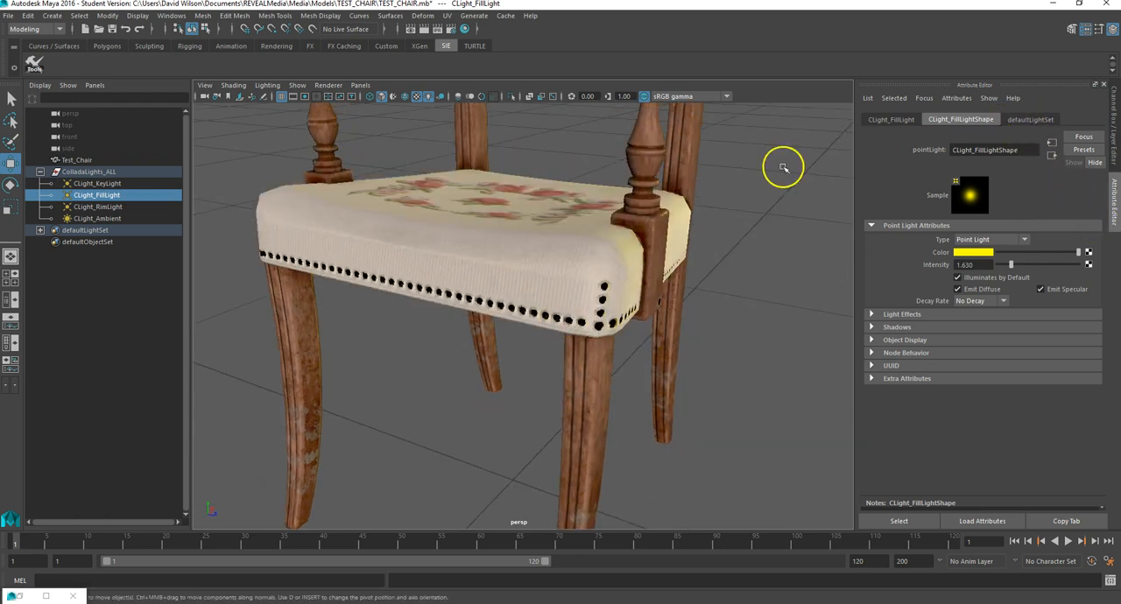
Step: Set the specular color of the chair's MAT_CHAIR material to magenta and deselect the chair
left_click(83, 159)
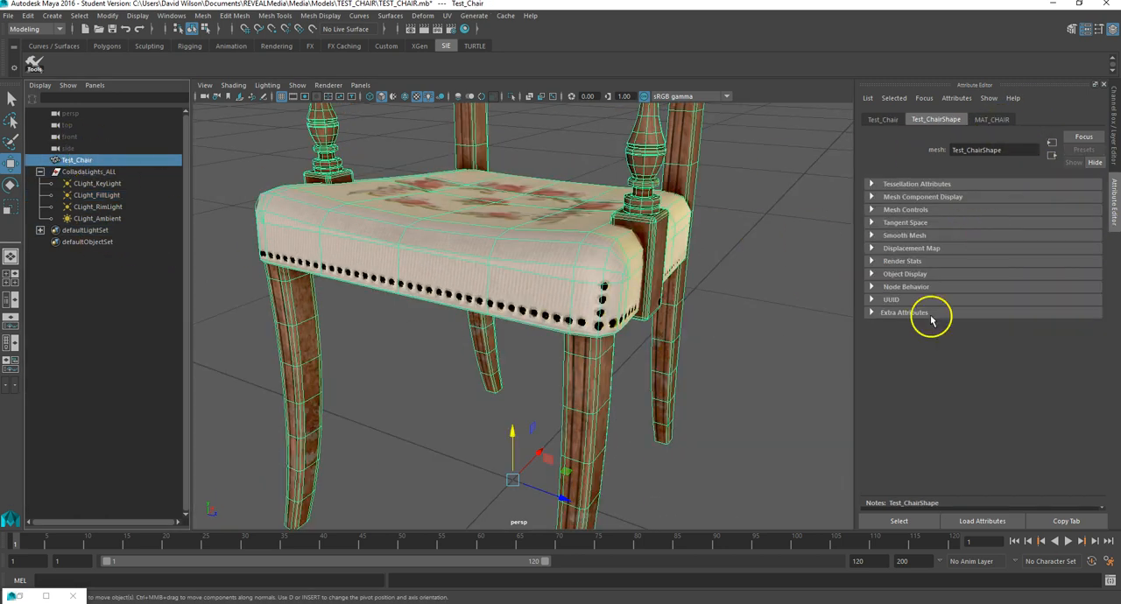
left_click(753, 333)
left_click(560, 264)
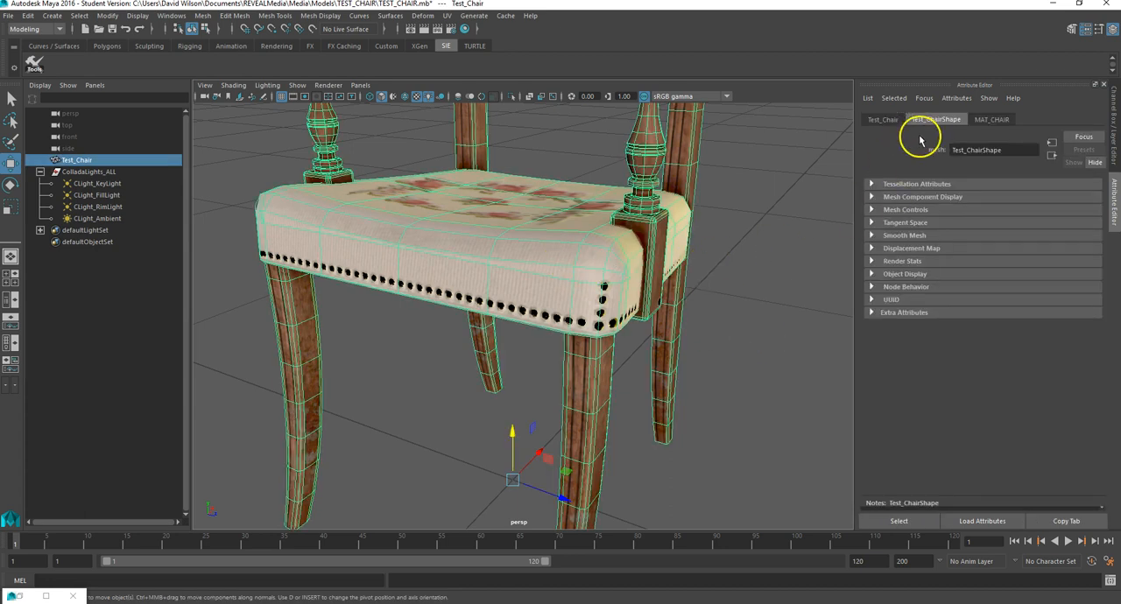
left_click(990, 120)
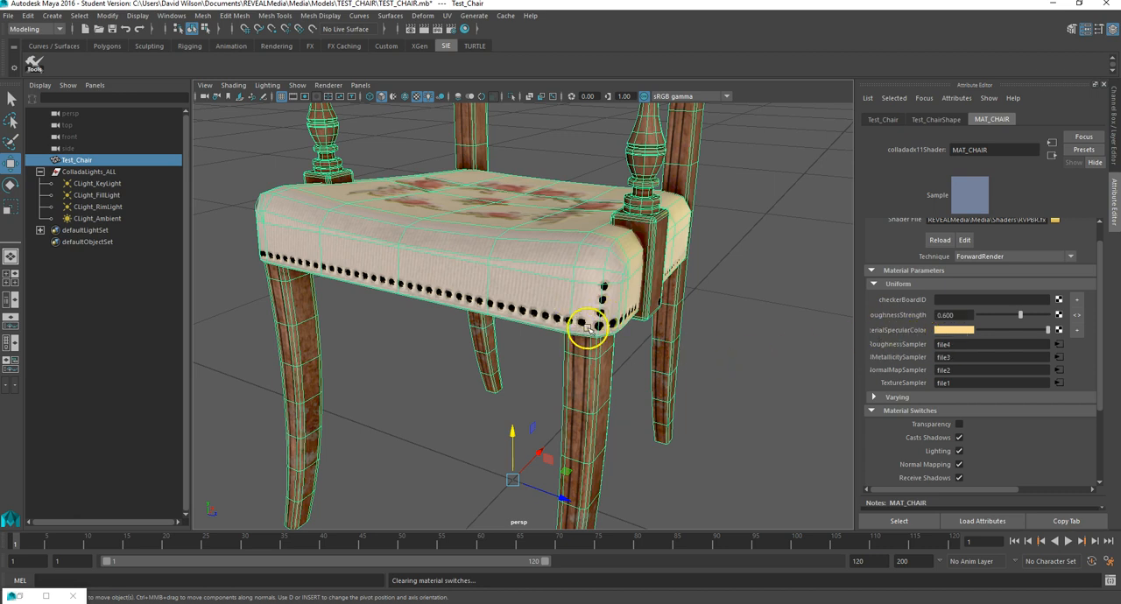
left_click(955, 330)
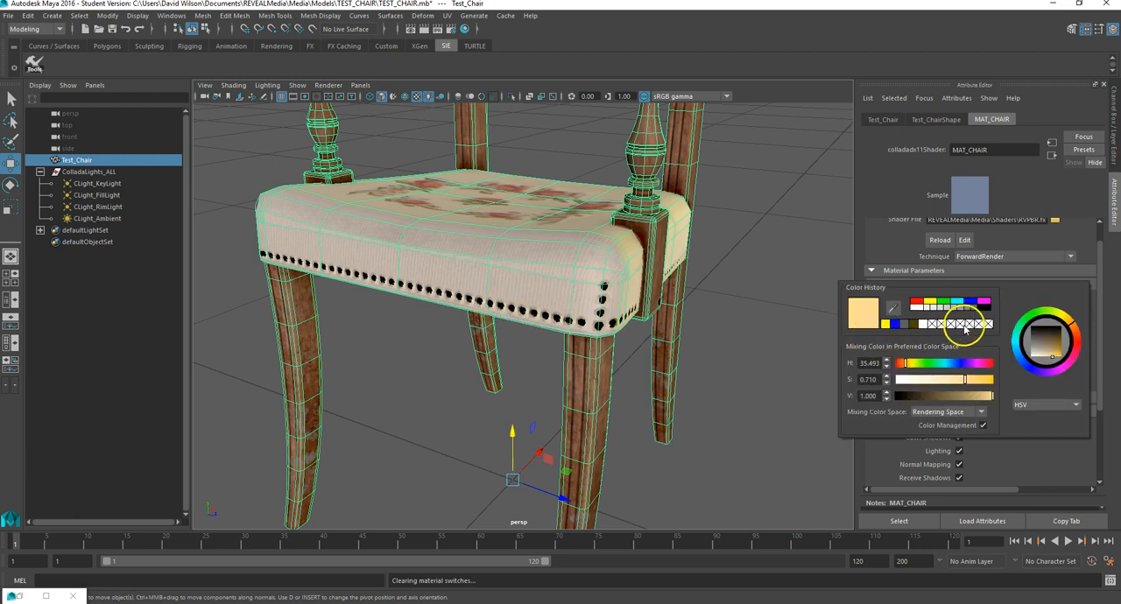
left_click(983, 302)
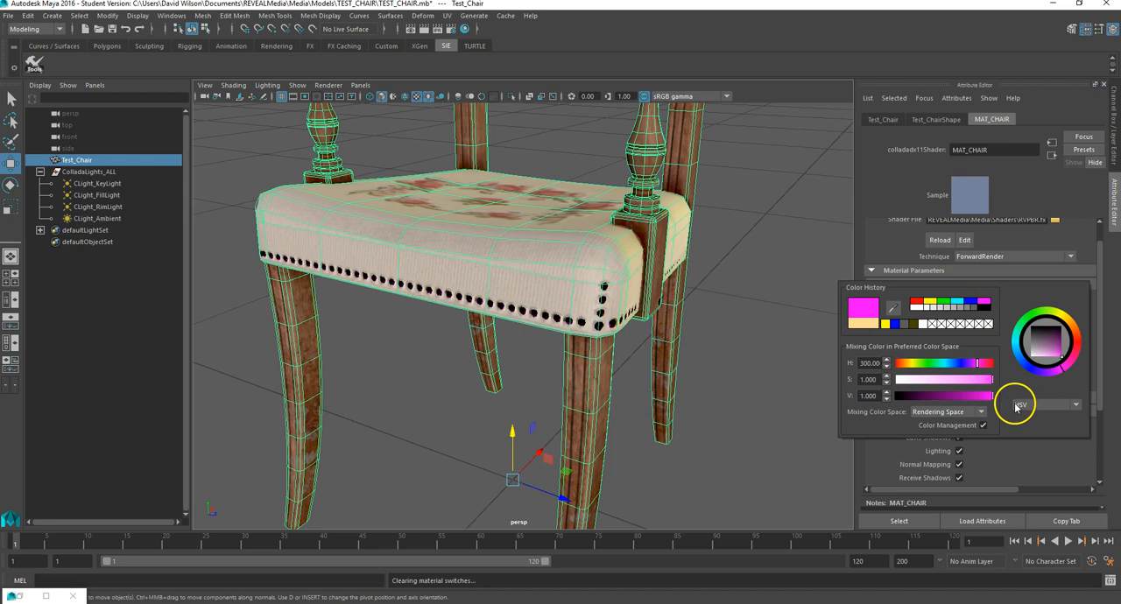
left_click(784, 252)
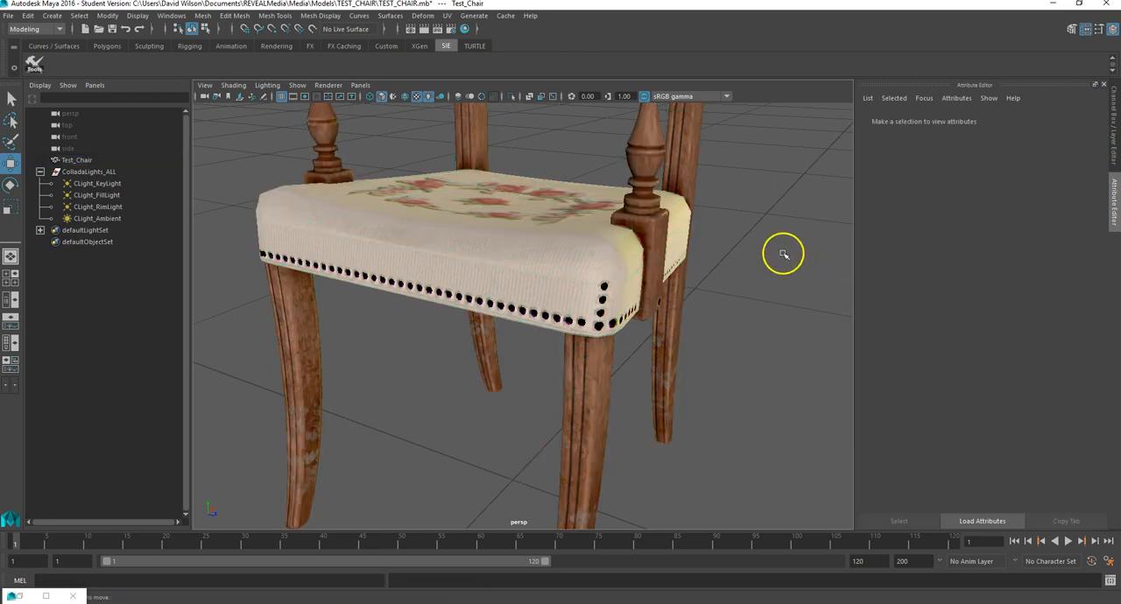
Step: Examine the specular tint on the seat's metal studs and the chair legs from several angles
scroll(584, 307, "up", 5)
scroll(585, 307, "down", 3)
left_click_drag(675, 354, 706, 318, "alt")
scroll(651, 357, "down", 7)
scroll(651, 355, "up", 3)
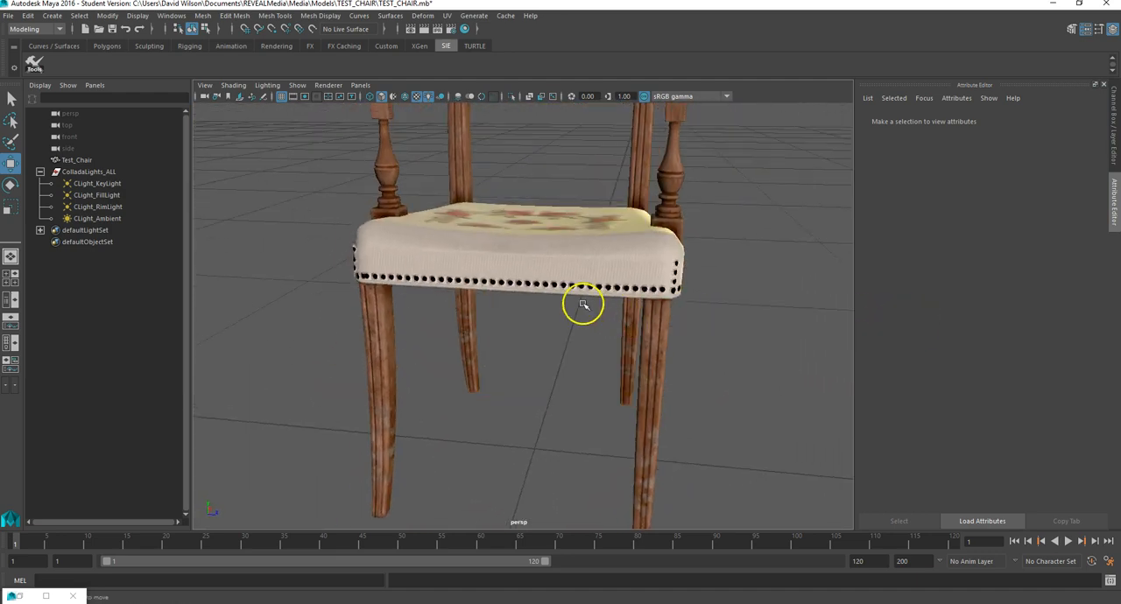
scroll(581, 302, "up", 5)
scroll(474, 197, "up", 5)
scroll(490, 202, "down", 5)
scroll(529, 220, "down", 5)
left_click_drag(658, 259, 608, 231, "alt")
Step: Reselect the chair and set MAT_CHAIR's specular color to a muted gold with a hue of about 50.769
left_click(593, 260)
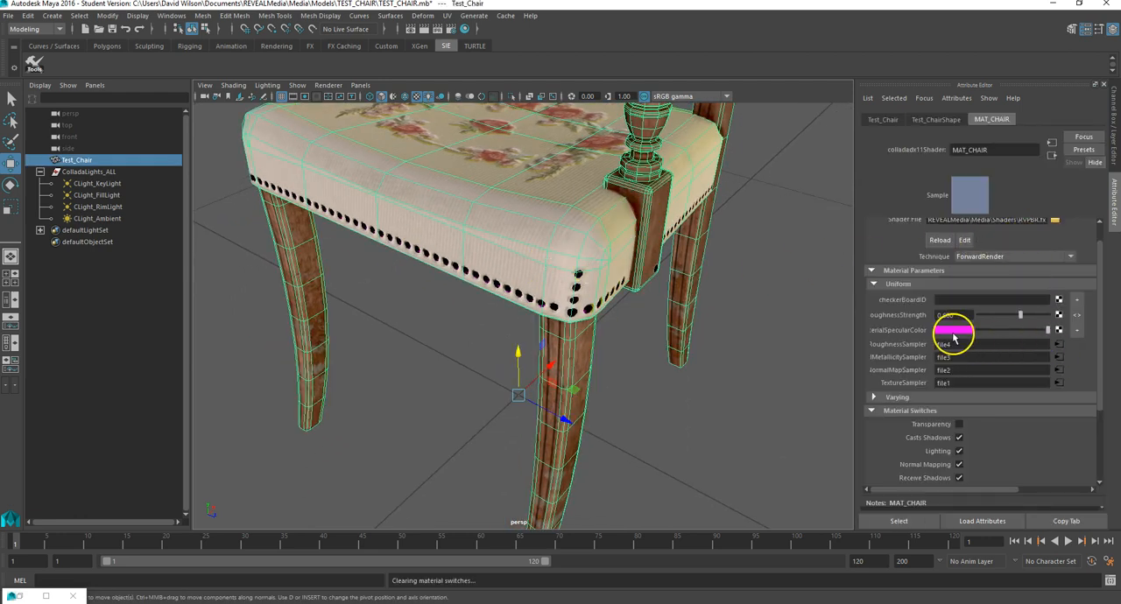
left_click(954, 330)
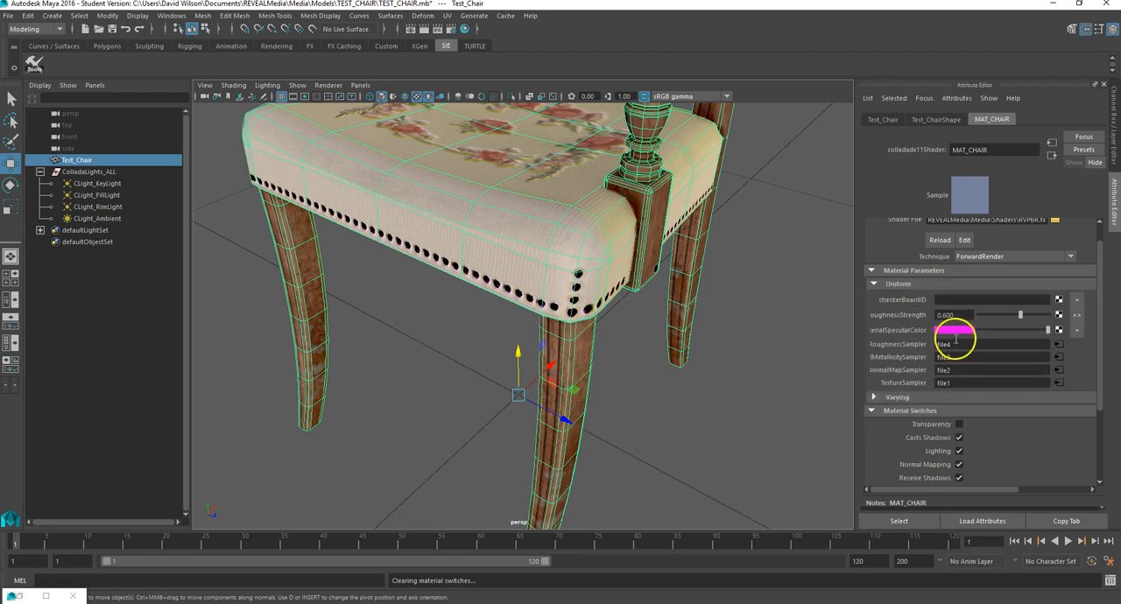
left_click(957, 332)
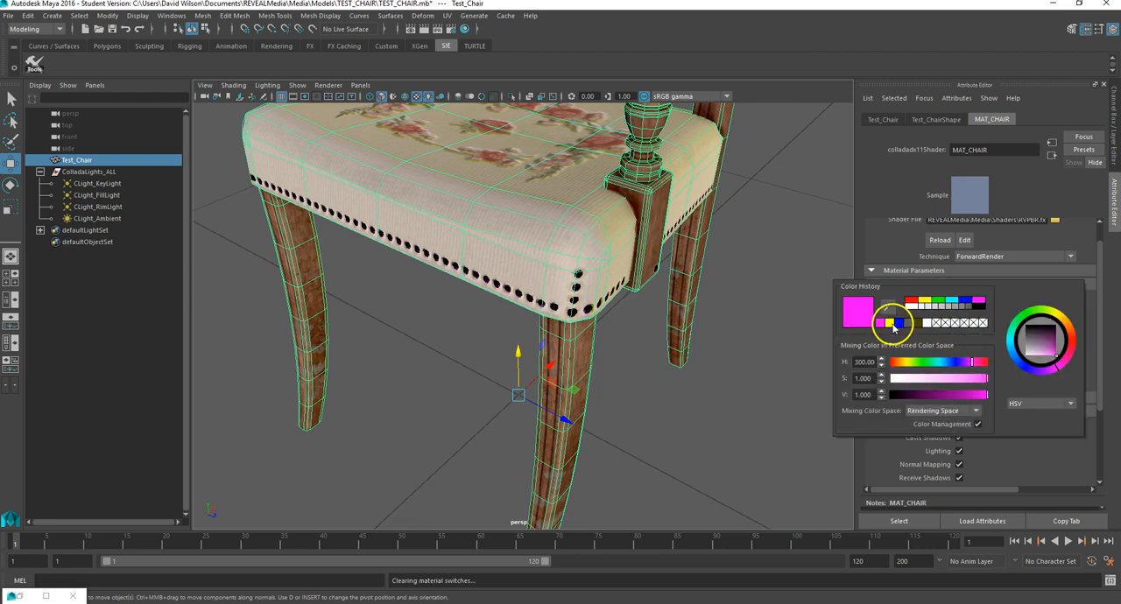
left_click(890, 324)
left_click_drag(948, 397, 962, 381)
left_click(906, 366)
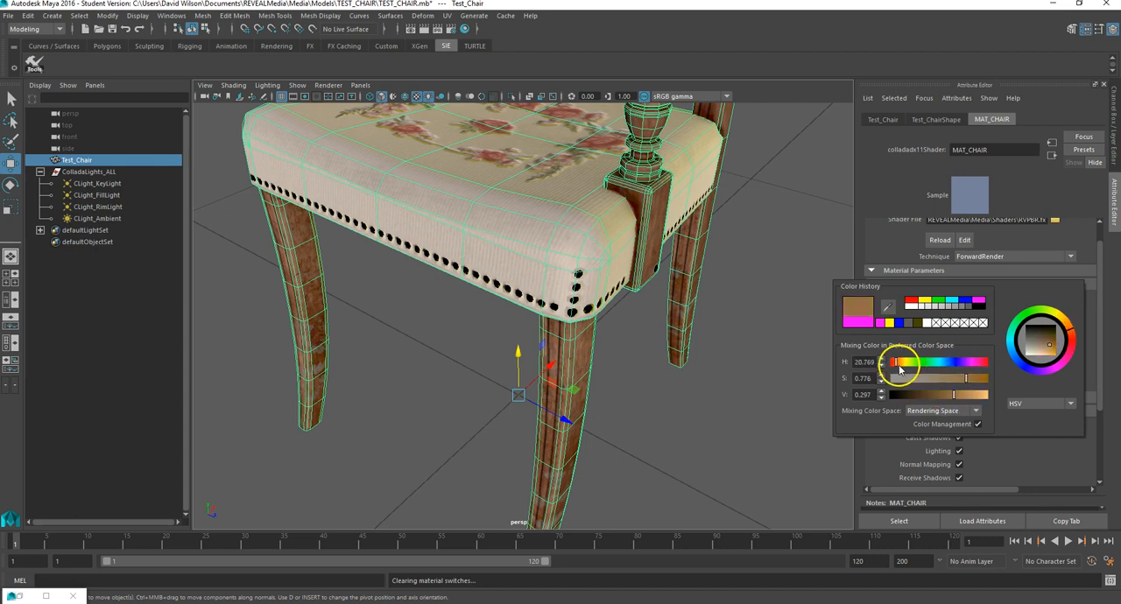
left_click_drag(903, 366, 907, 368)
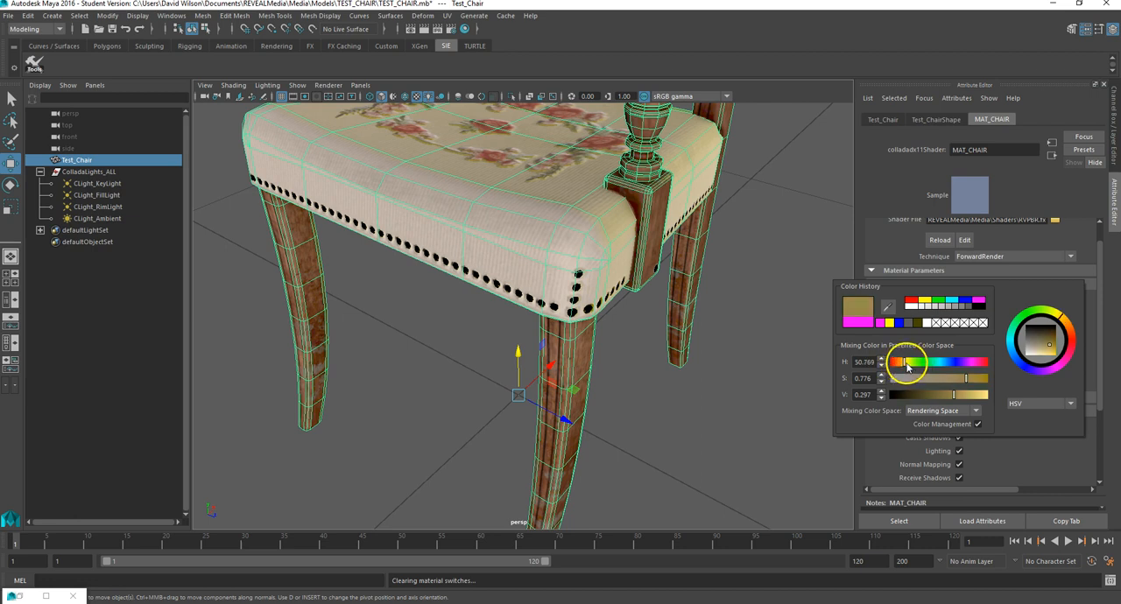
left_click_drag(975, 376, 963, 388)
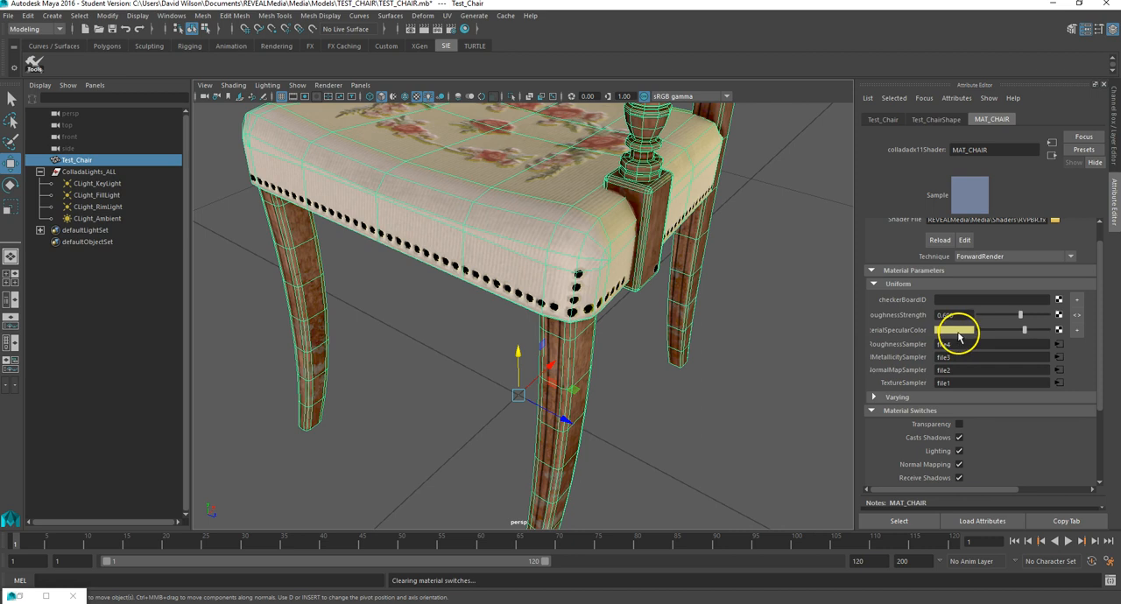
left_click(959, 331)
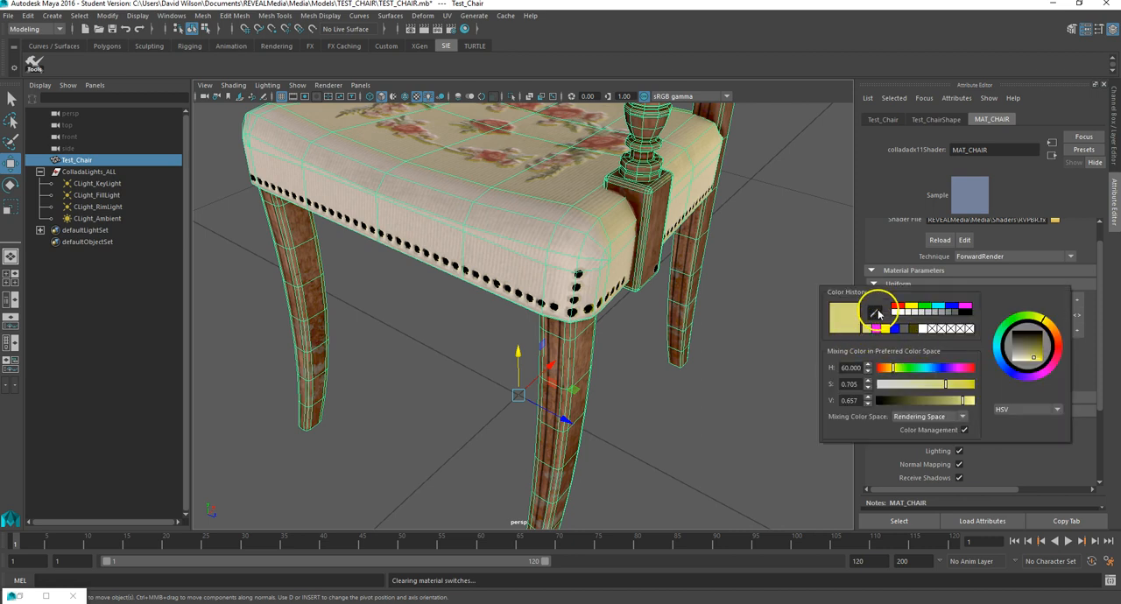
left_click(879, 313)
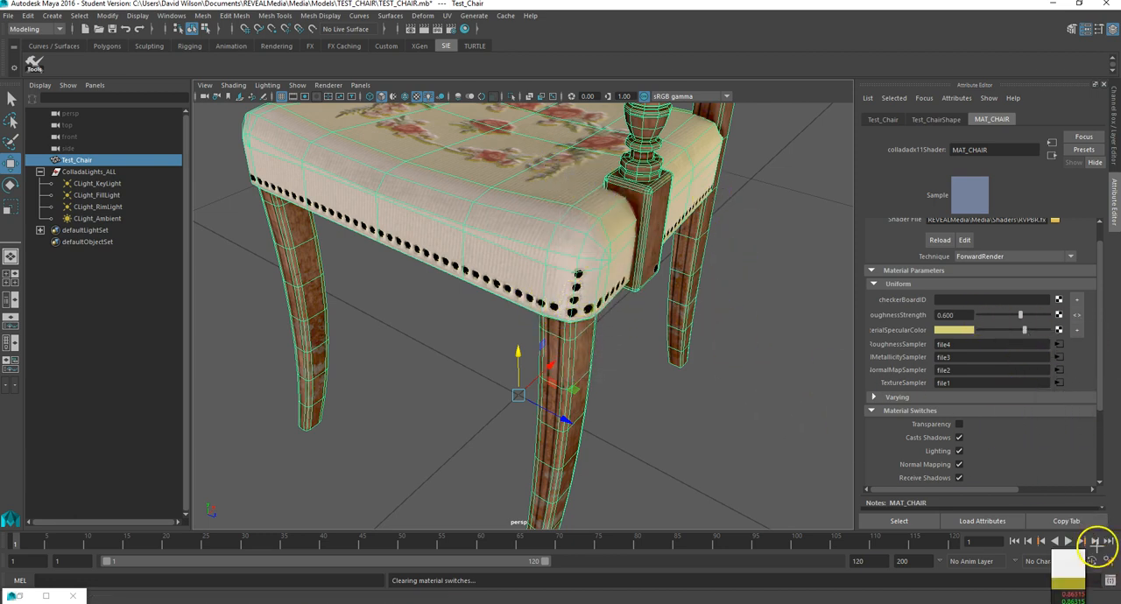
key("Escape")
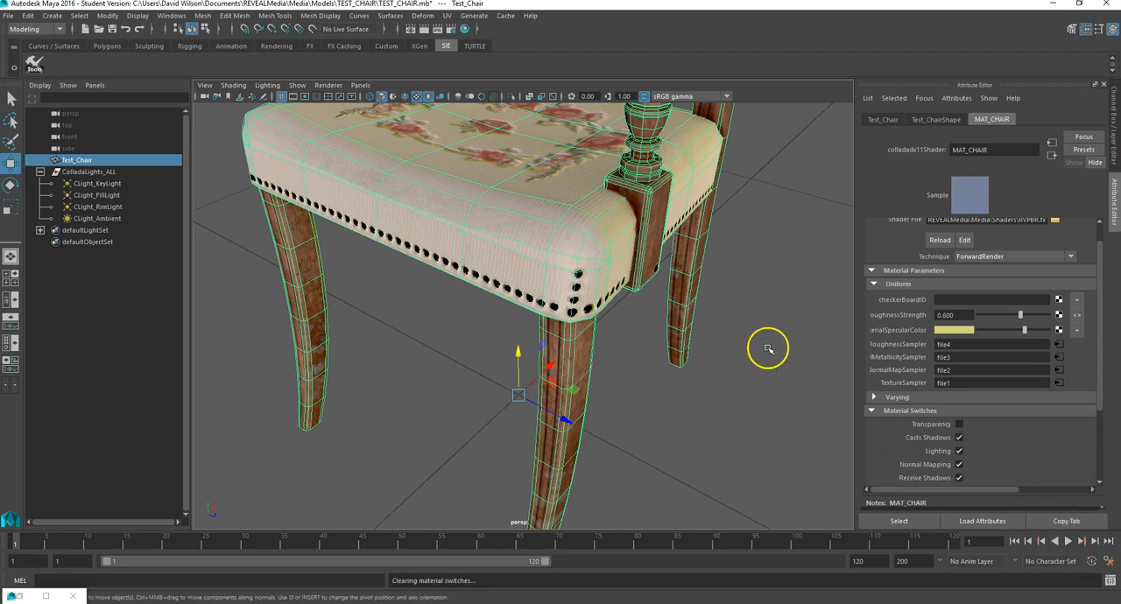
Step: Examine the gold specular tint on the seat studs and legs, and inspect the whole deselected chair from several angles
mouse_move(526, 333)
left_mouse_down("alt")
mouse_move(567, 316)
mouse_move(546, 331)
left_mouse_up("alt")
scroll(526, 274, "up", 5)
scroll(526, 273, "down", 5)
left_click_drag(571, 261, 530, 276, "alt")
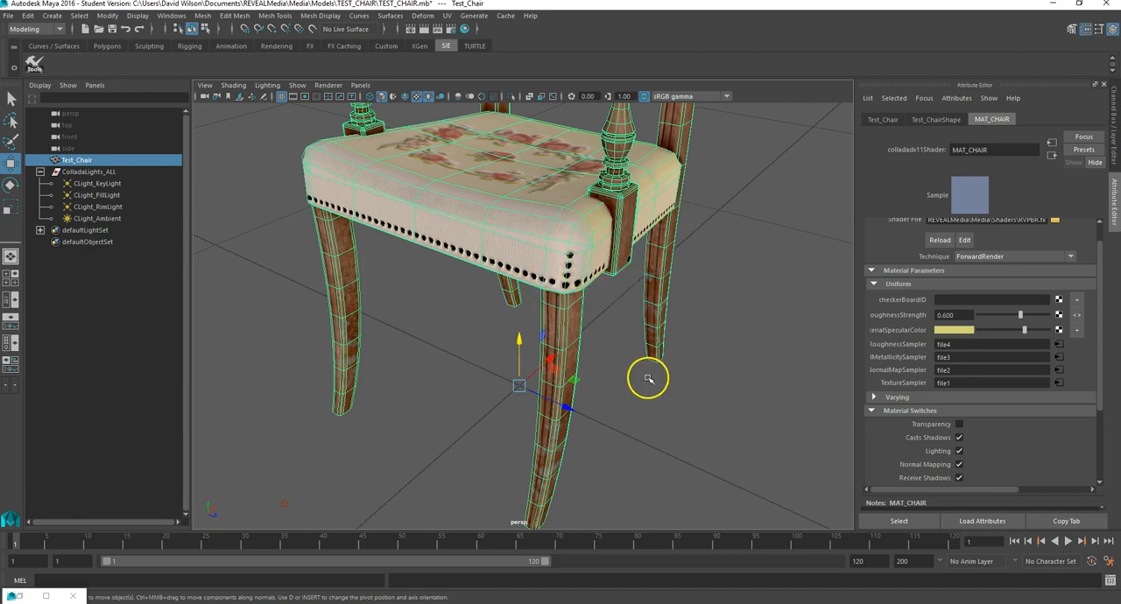
scroll(649, 376, "down", 5)
left_click_drag(619, 271, 706, 287, "alt")
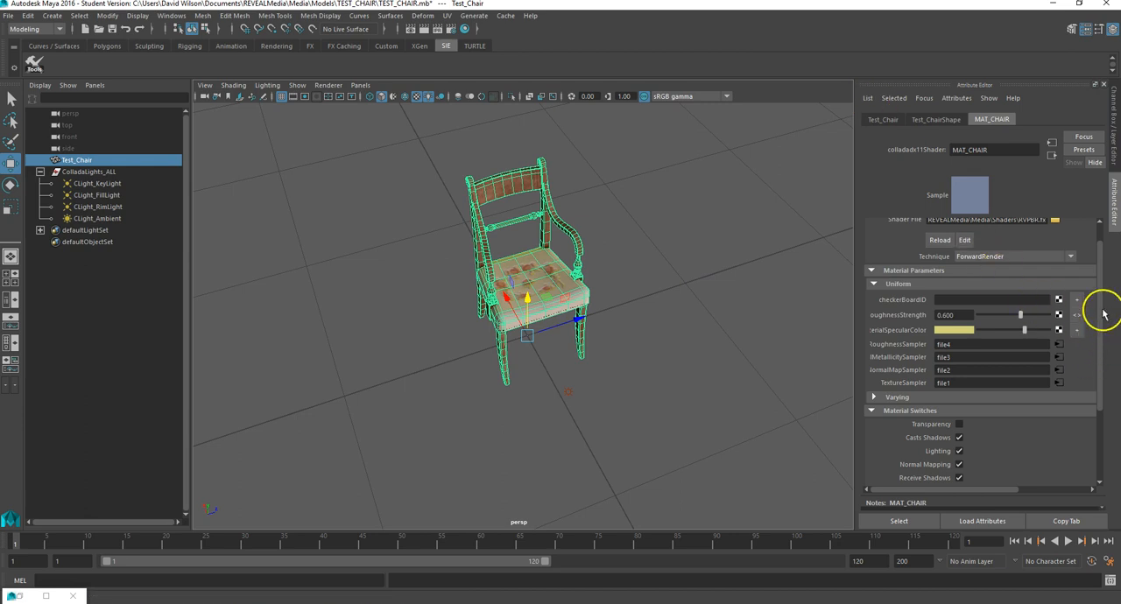
scroll(1104, 298, "up", 1)
left_click(618, 290)
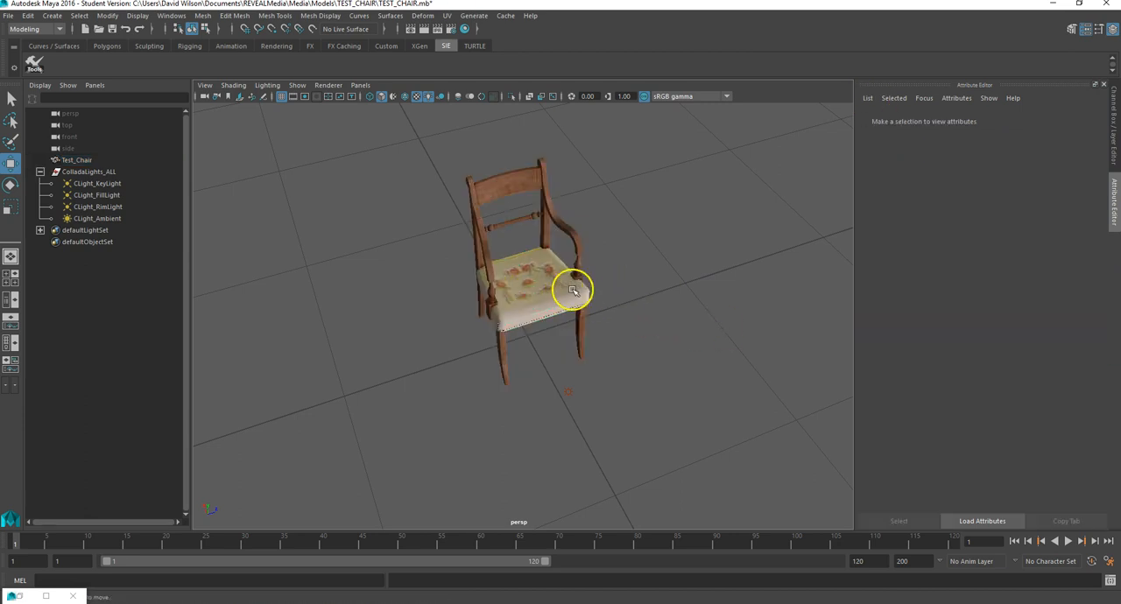
scroll(563, 306, "down", 5)
left_click_drag(614, 328, 581, 321, "alt")
scroll(528, 298, "up", 5)
scroll(528, 297, "up", 3)
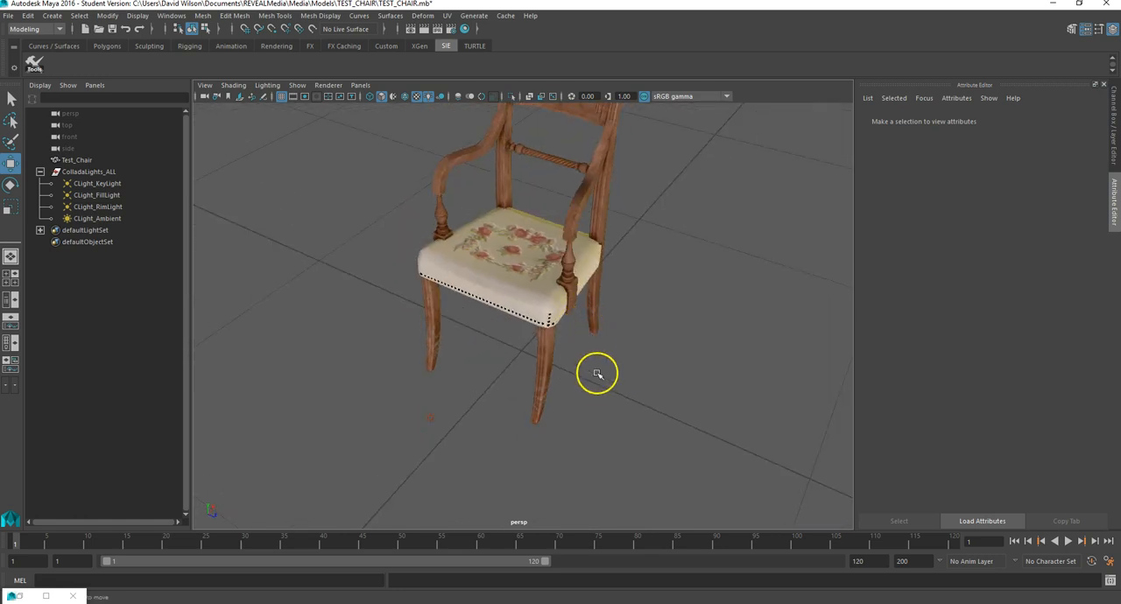
scroll(605, 412, "down", 4)
scroll(607, 427, "up", 4)
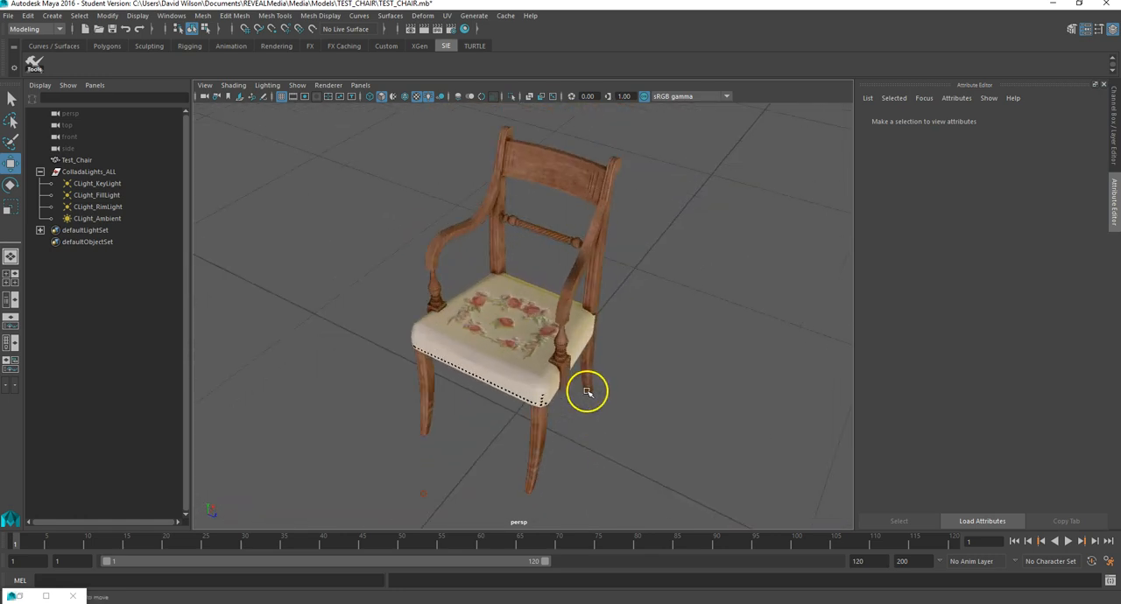
Step: Delete the CLight_Ambient light from the scene
left_click(422, 495)
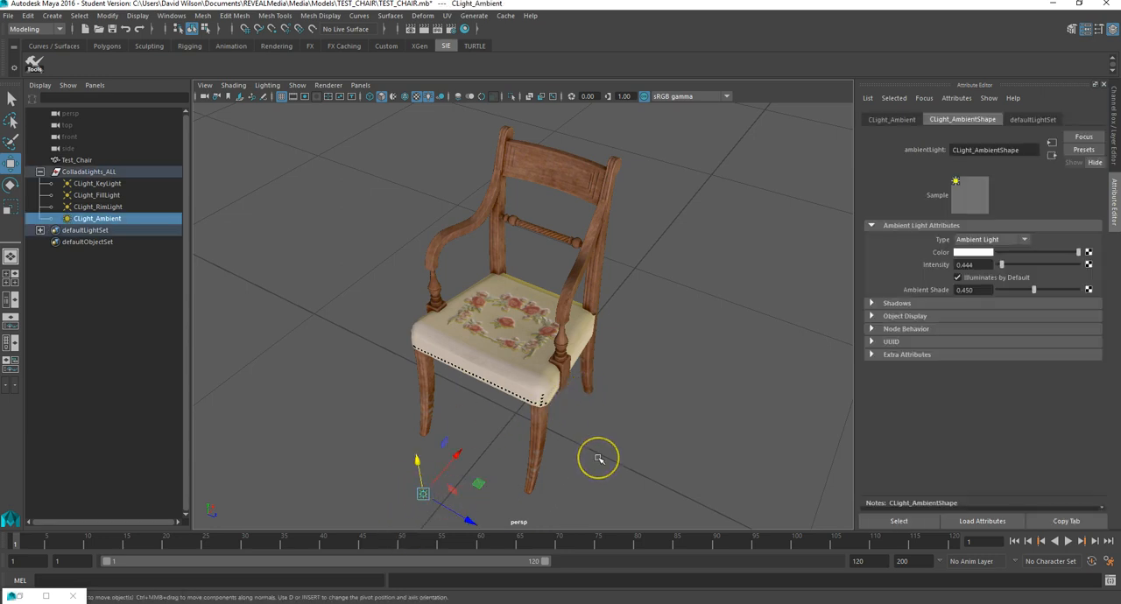
key("Delete")
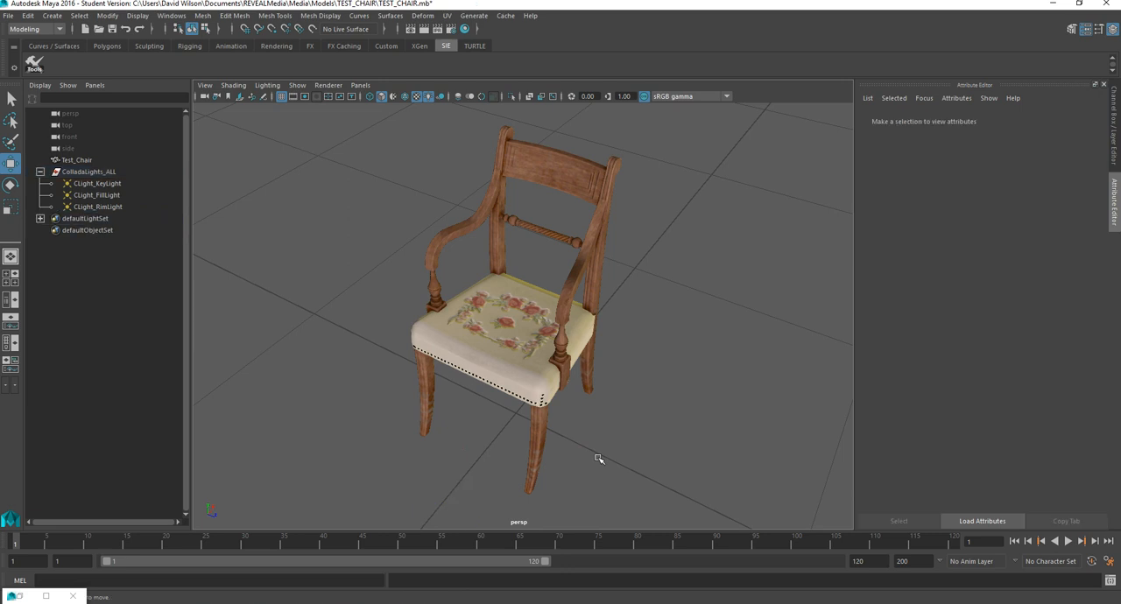
Step: Delete the ColladaLights_ALL group to preview the chair without its lights, and undo that deletion
left_click(92, 172)
key("Delete")
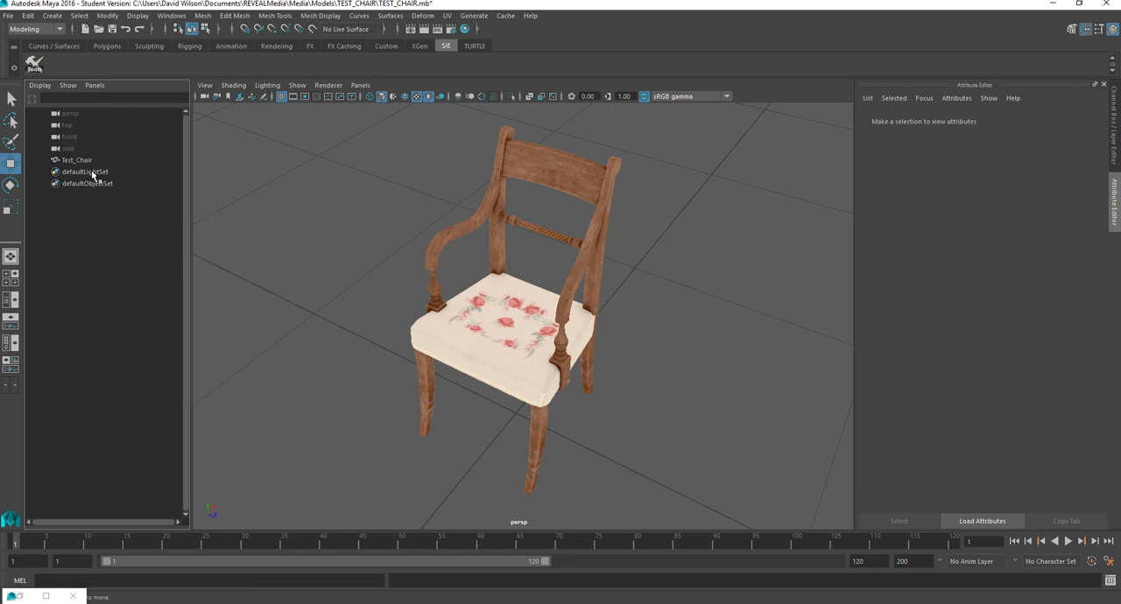
key("ctrl+z")
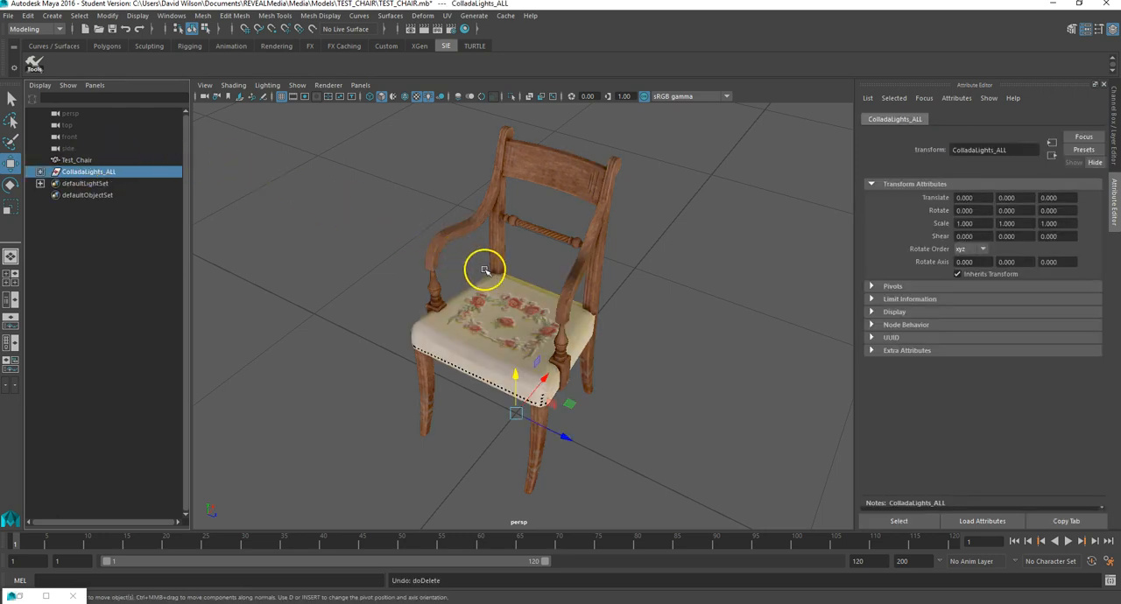
left_click(643, 276)
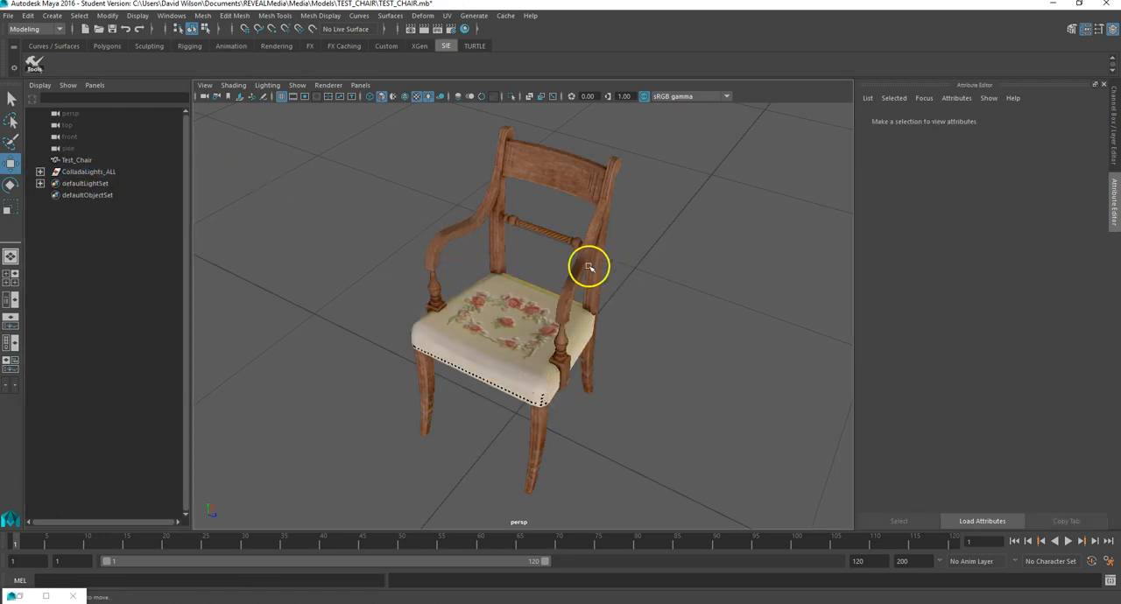
left_click(594, 202)
left_click(647, 247)
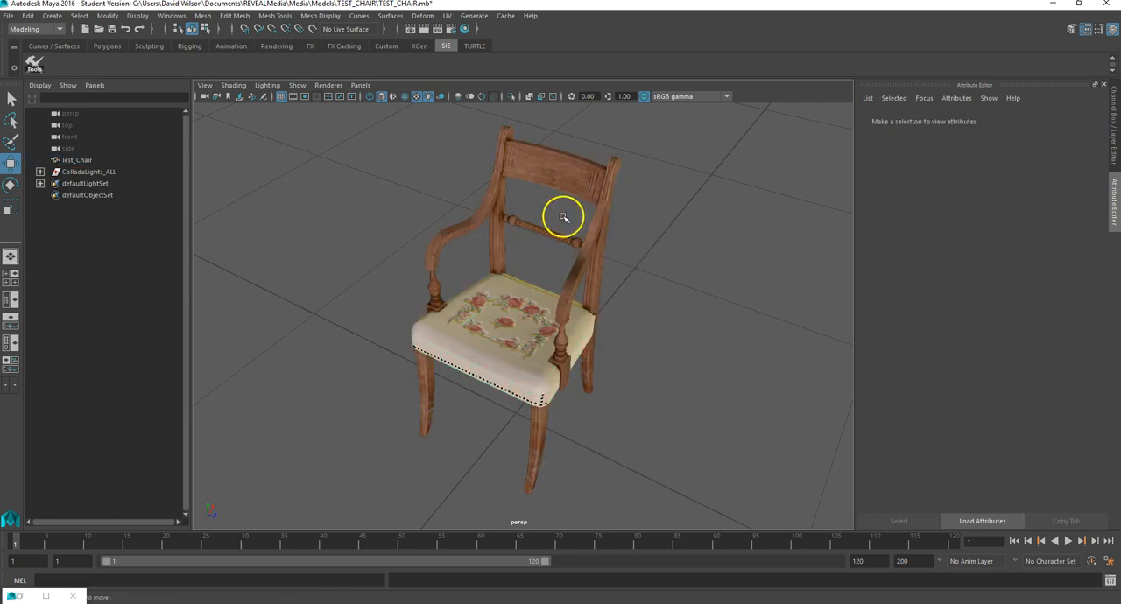
left_click(581, 172)
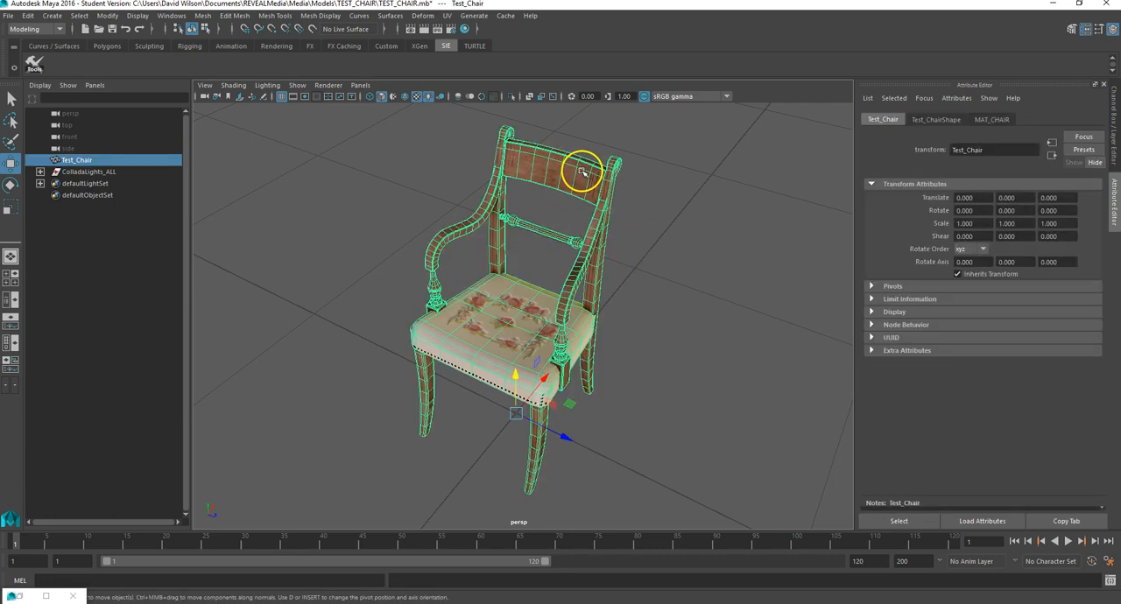
left_click(669, 361)
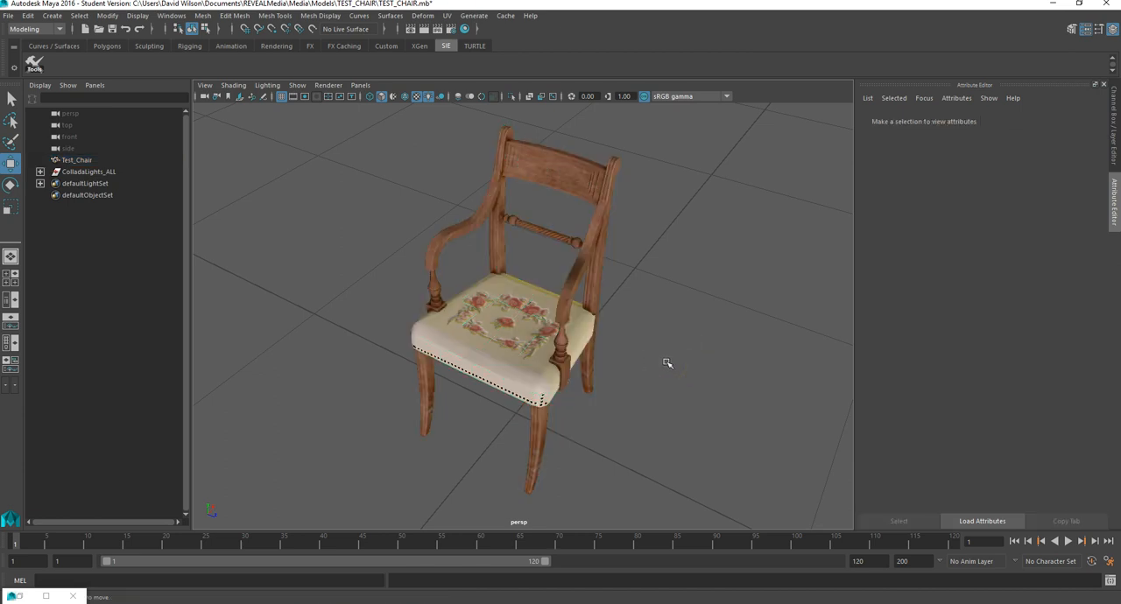
left_click(549, 317)
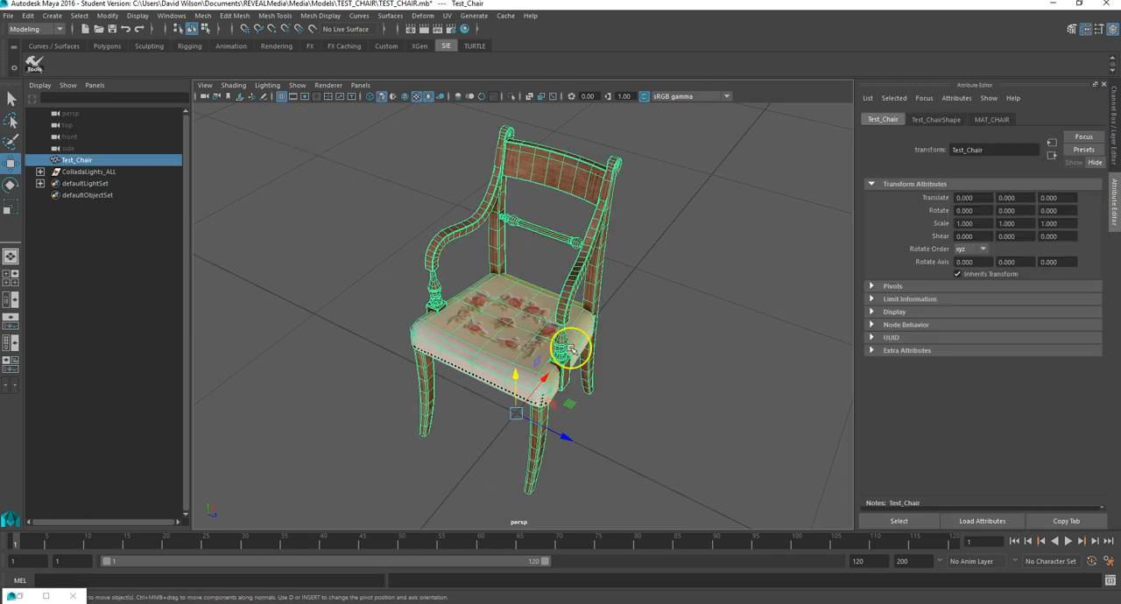
left_click(654, 354)
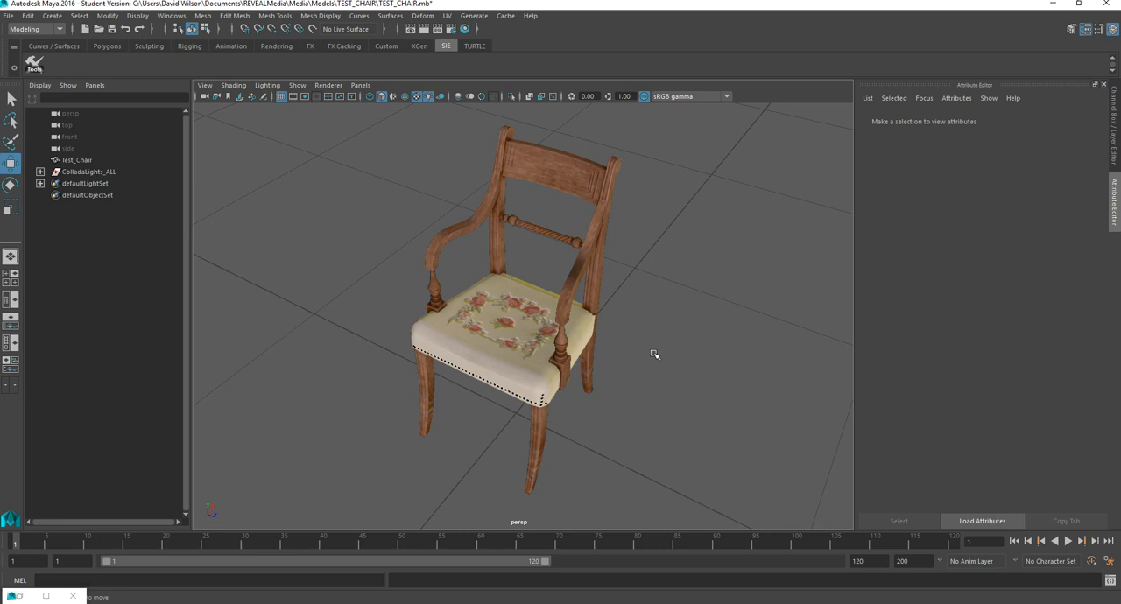
left_click(548, 308)
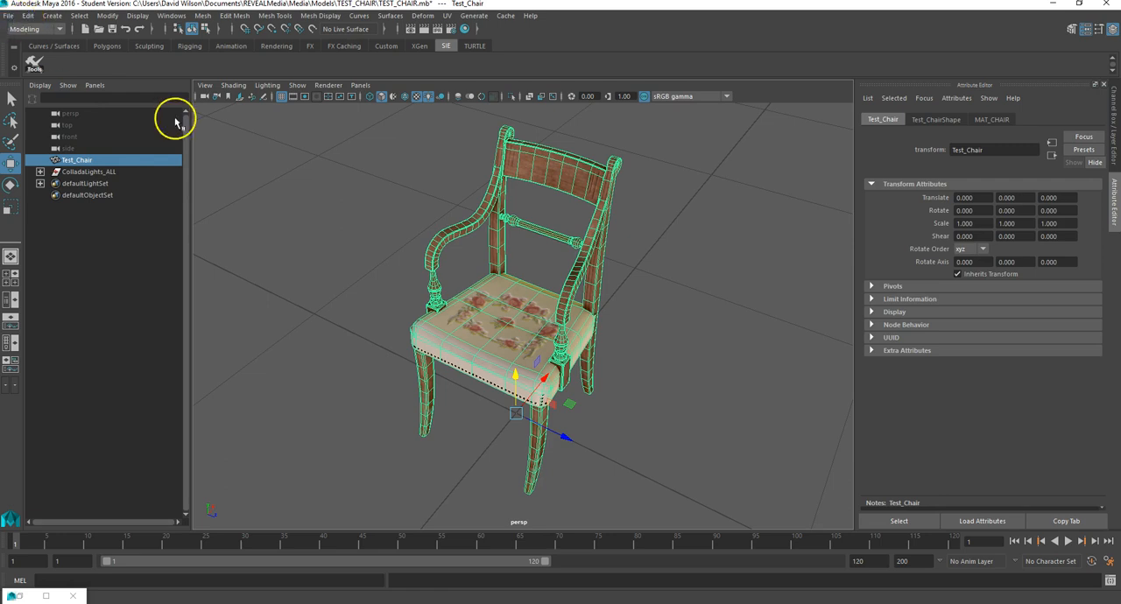
left_click(626, 348)
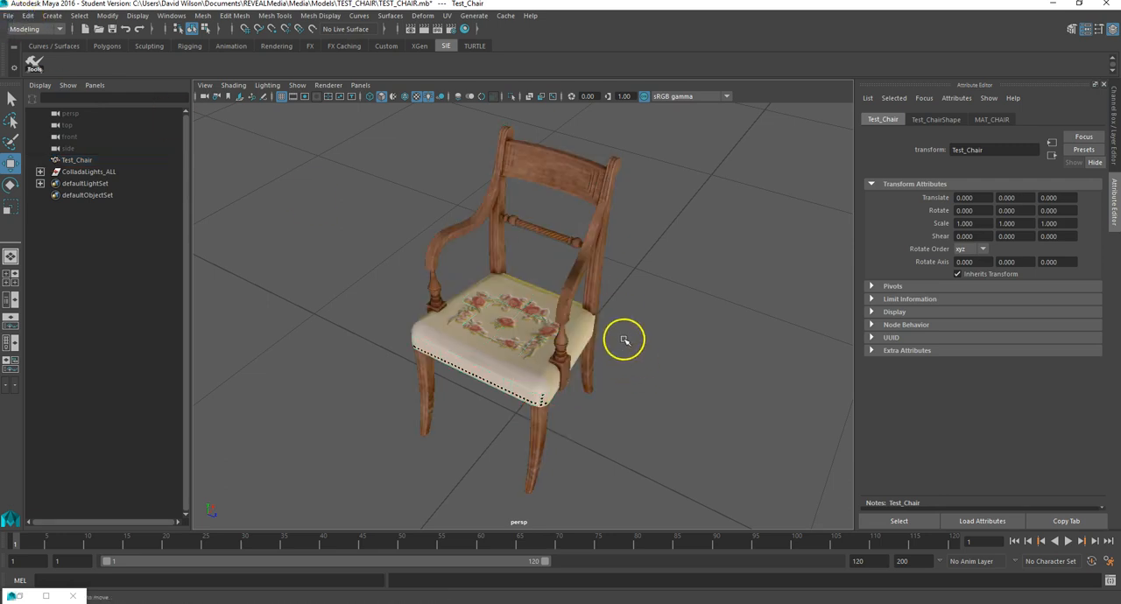
Step: Select the chair and start exporting the selection with the COLLADA exporter file type
left_click(488, 318)
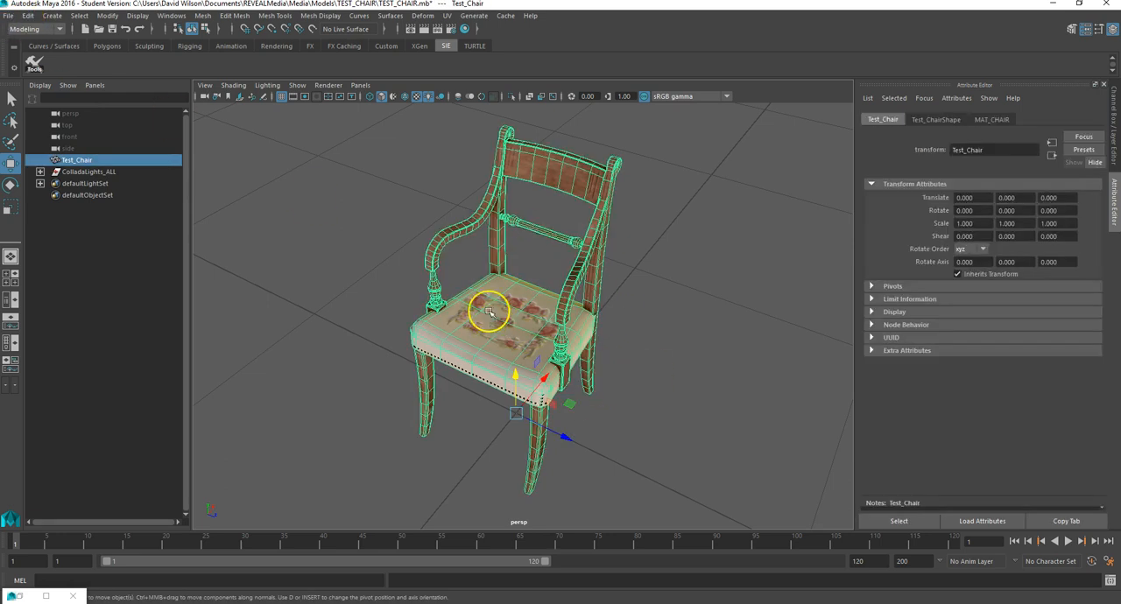
left_click(9, 17)
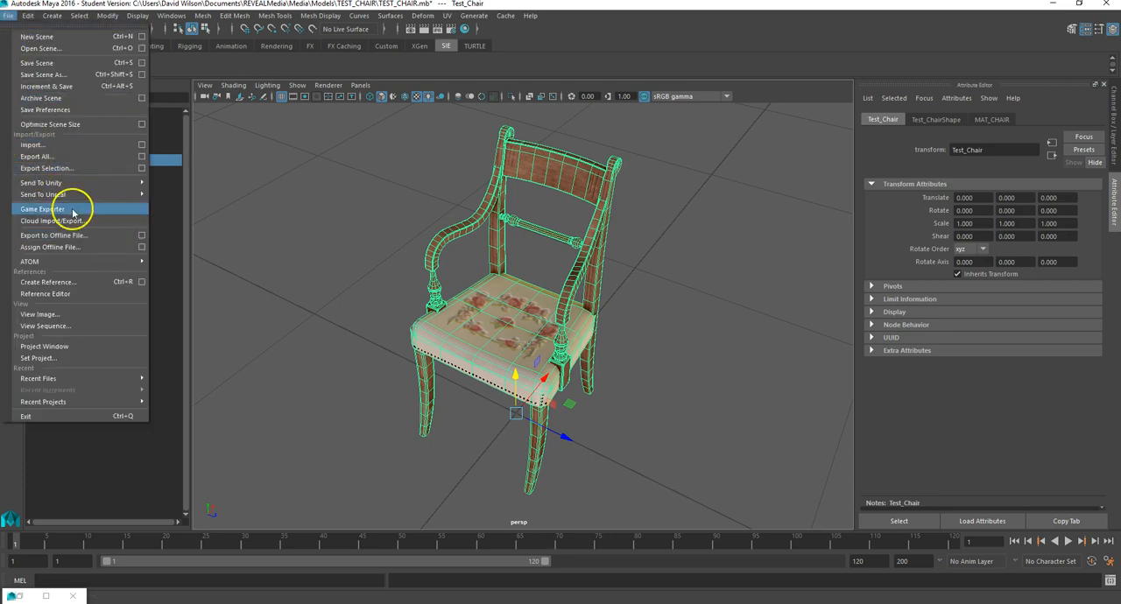
left_click(75, 167)
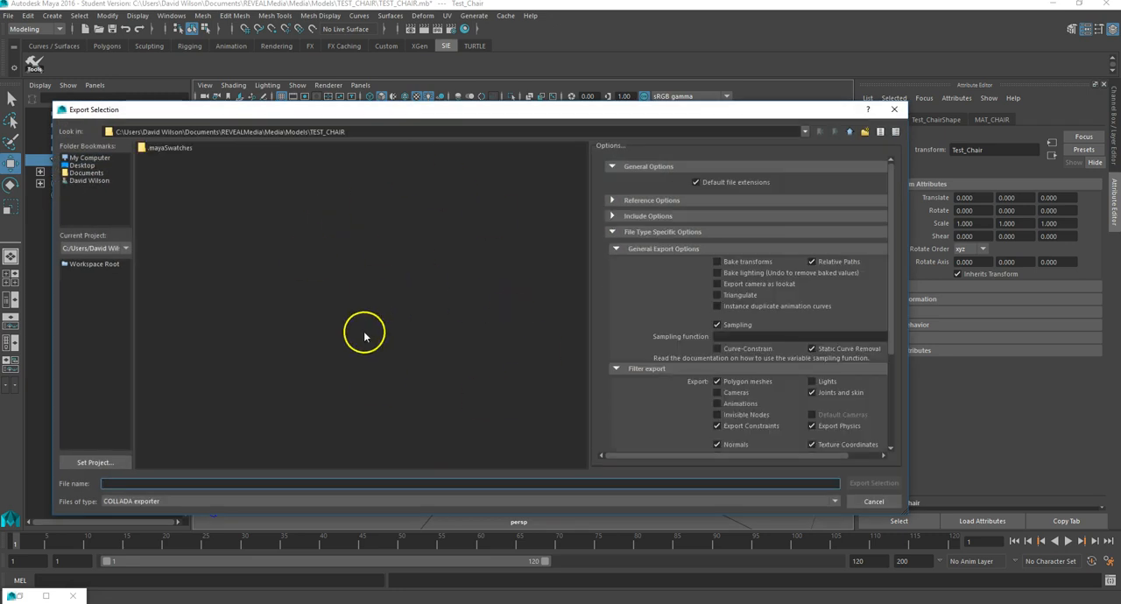
left_click_drag(455, 115, 461, 30)
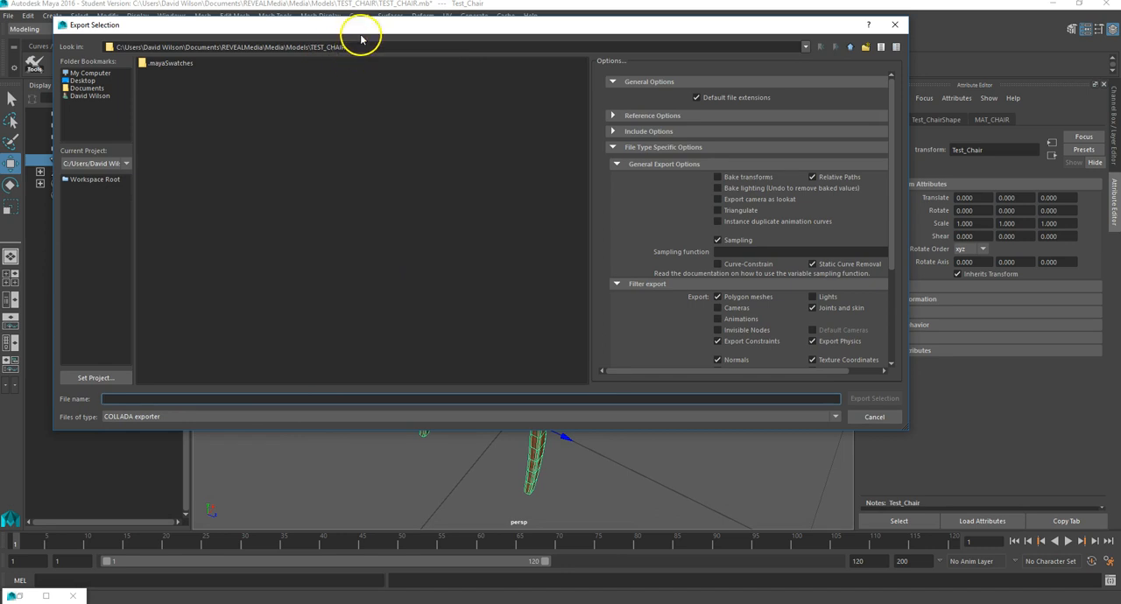
left_click_drag(362, 30, 458, 307)
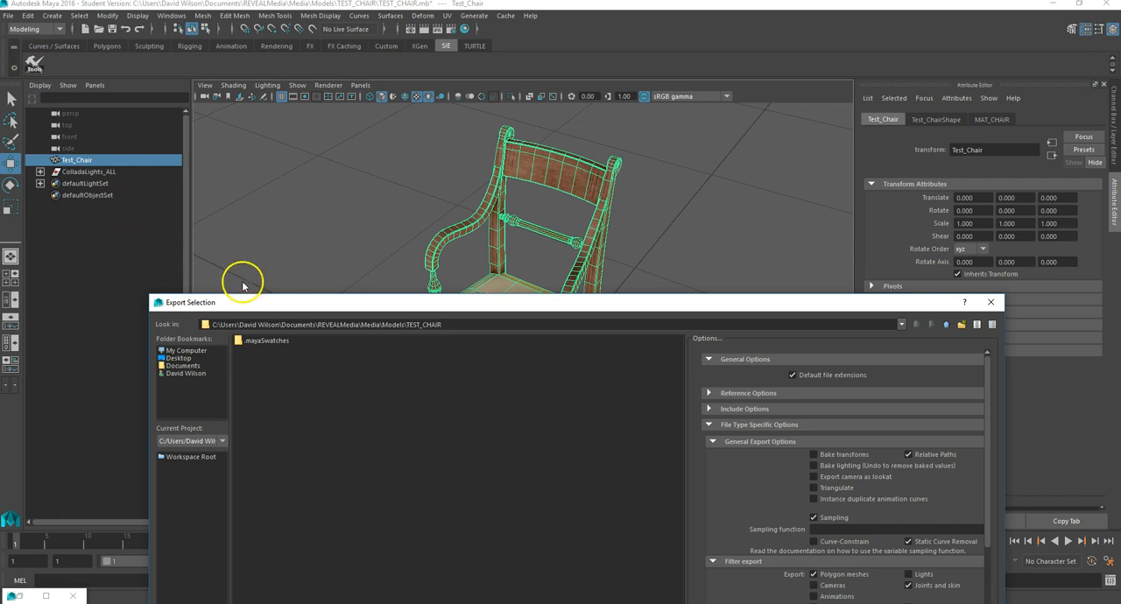
left_click_drag(285, 308, 251, 59)
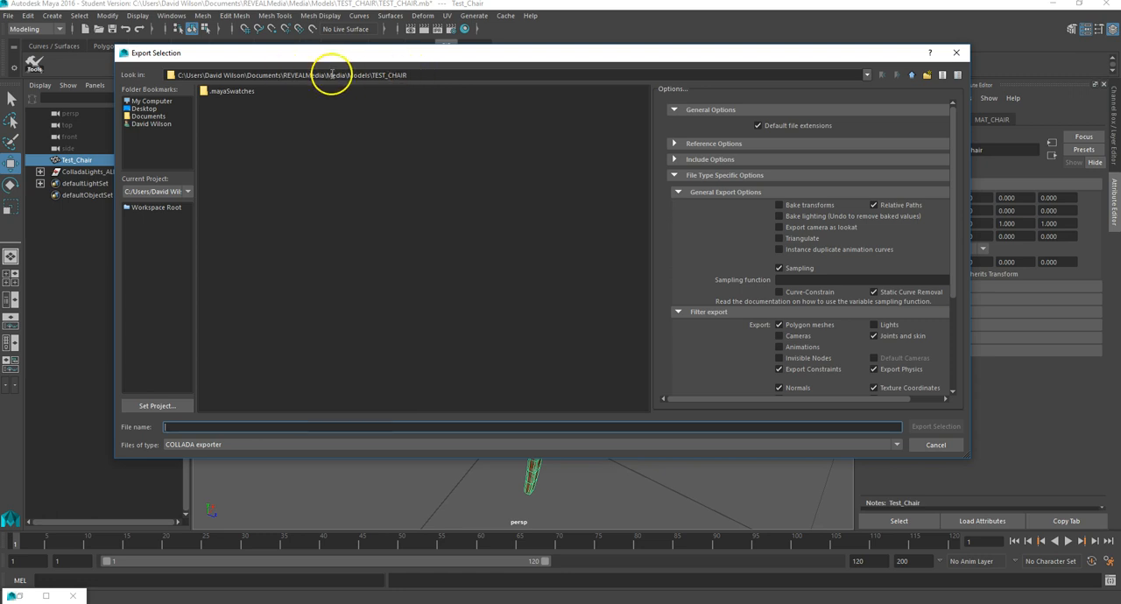
left_click(216, 445)
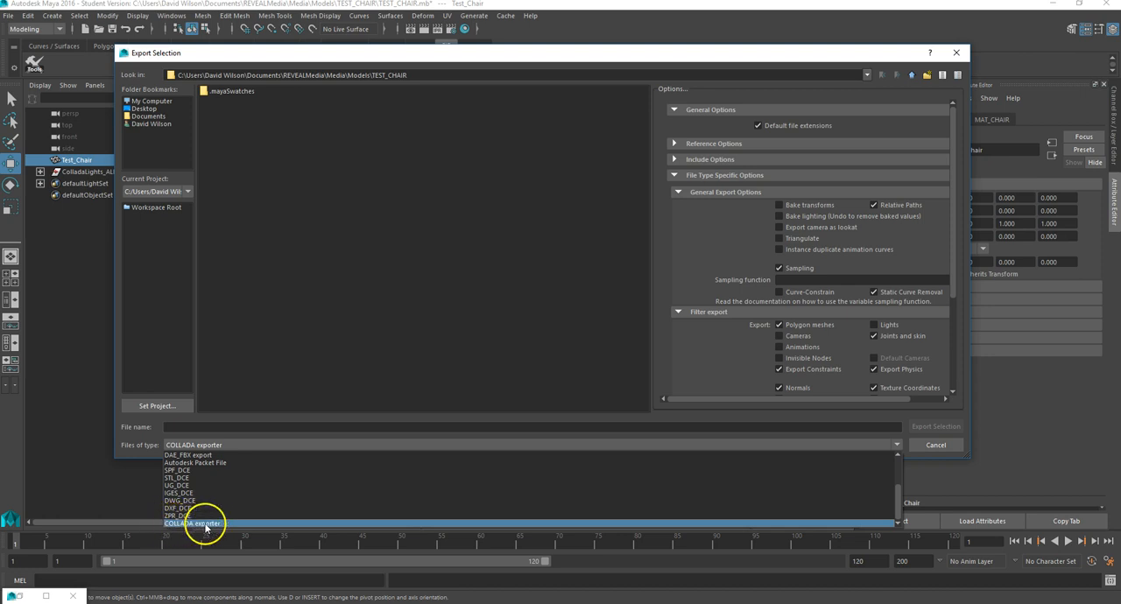
left_click(205, 524)
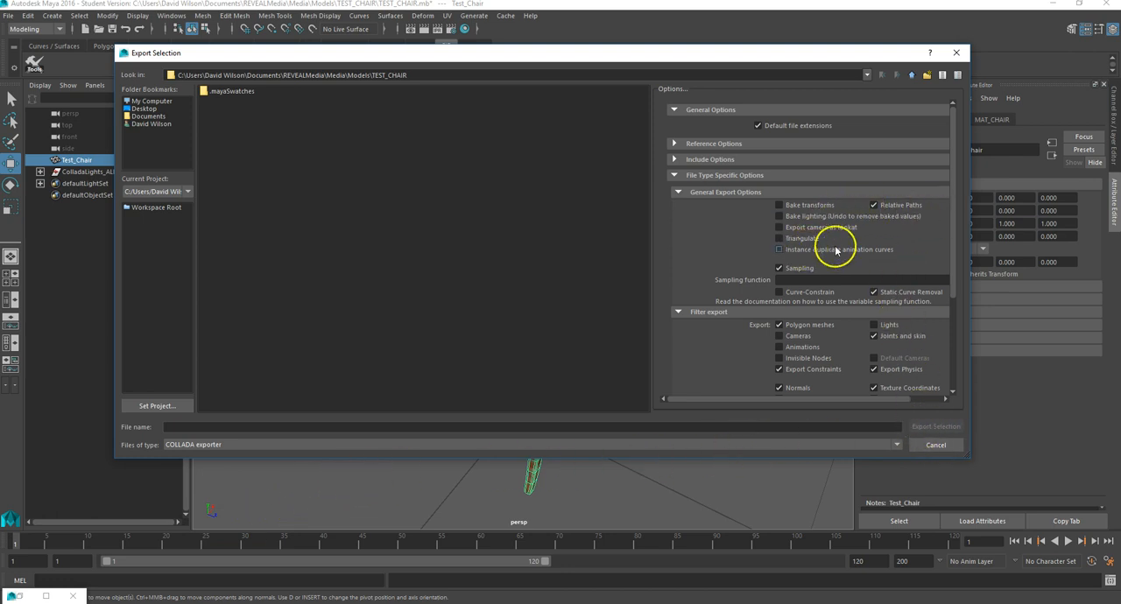
Step: Review the COLLADA export options and exclude joints and skin from the export
scroll(954, 175, "down", 3)
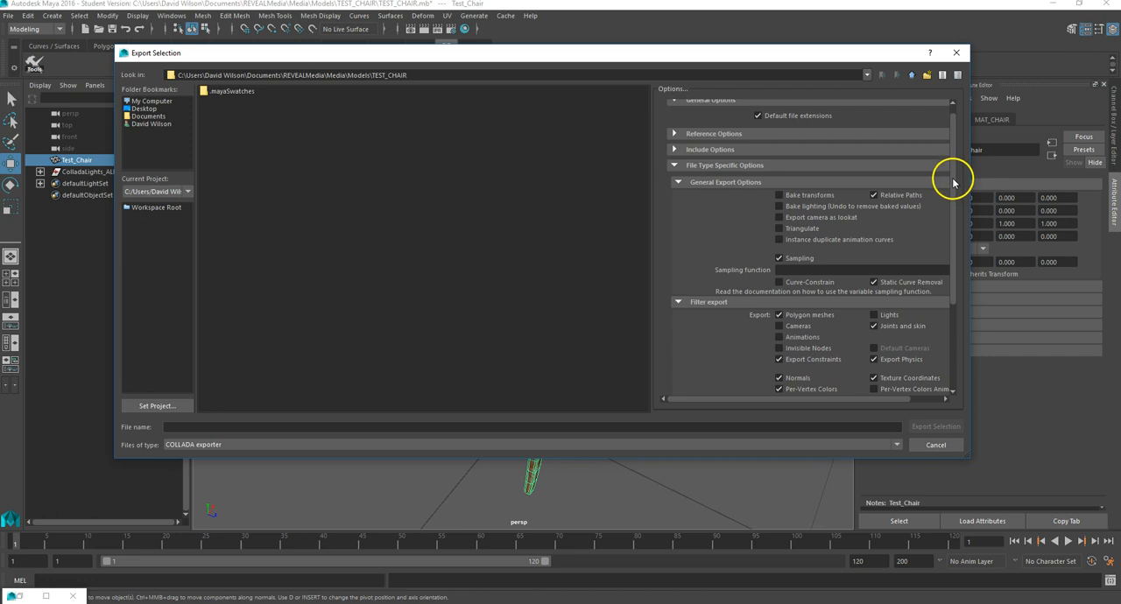
left_click_drag(954, 204, 960, 198)
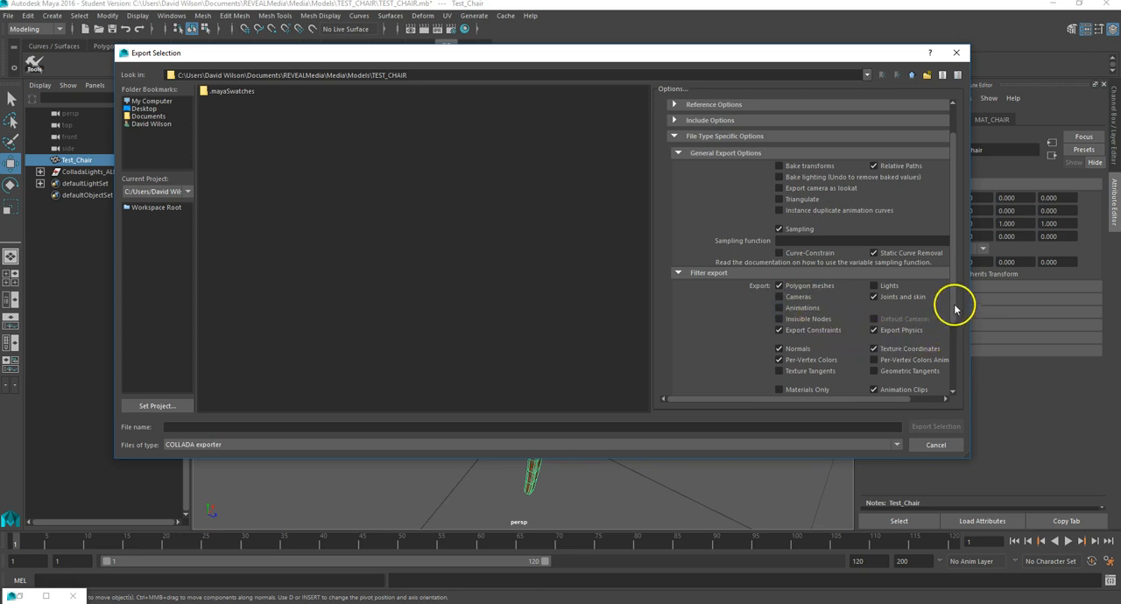
scroll(953, 326, "down", 2)
scroll(954, 331, "down", 3)
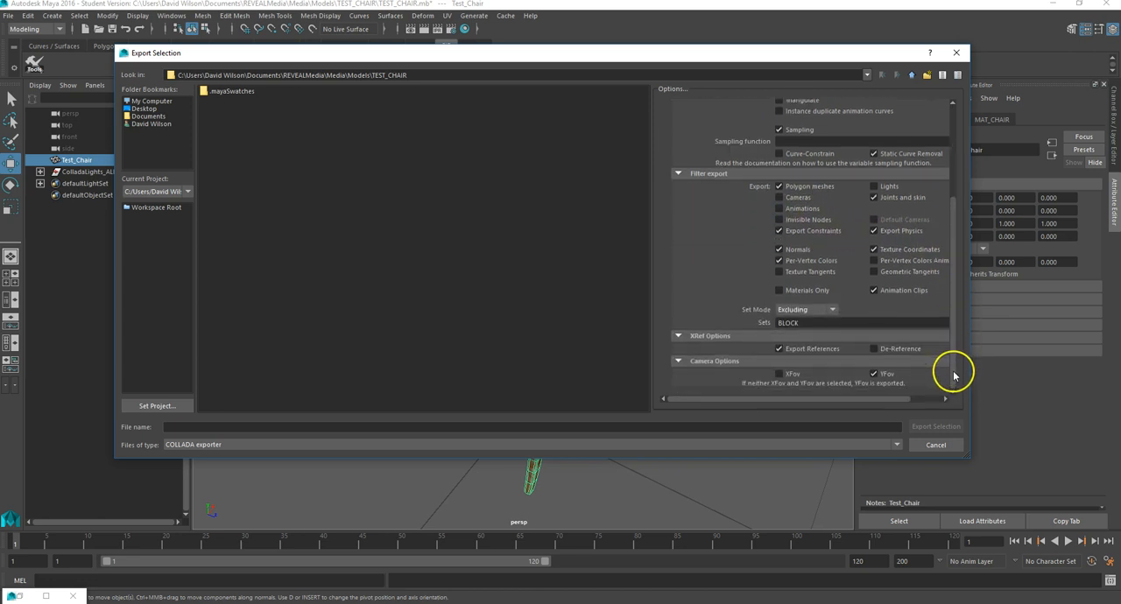
scroll(954, 359, "up", 1)
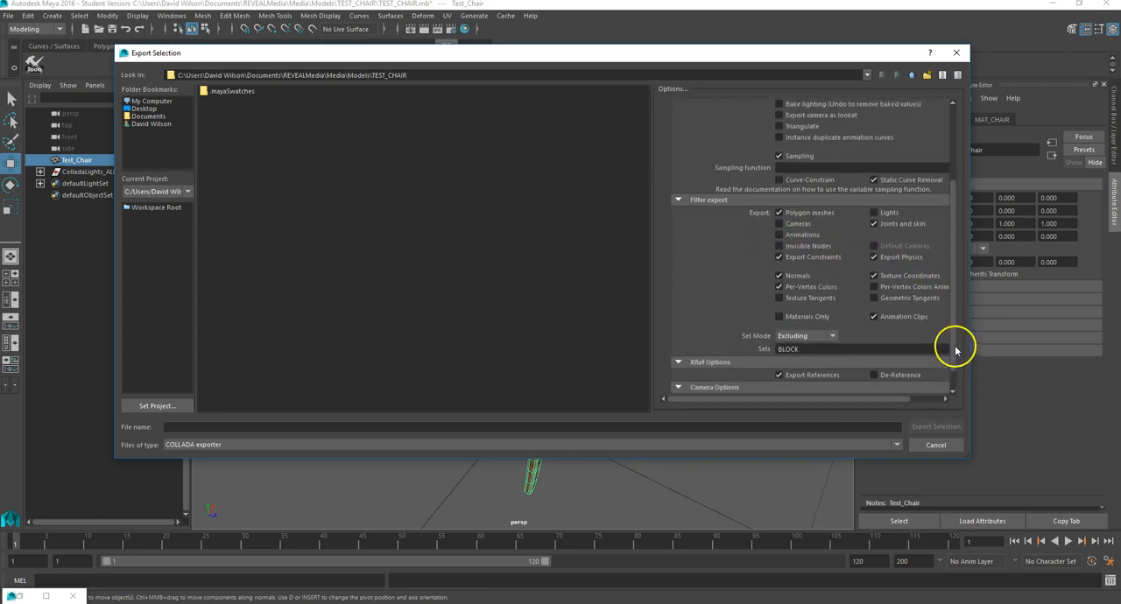
left_click(874, 224)
left_click(875, 224)
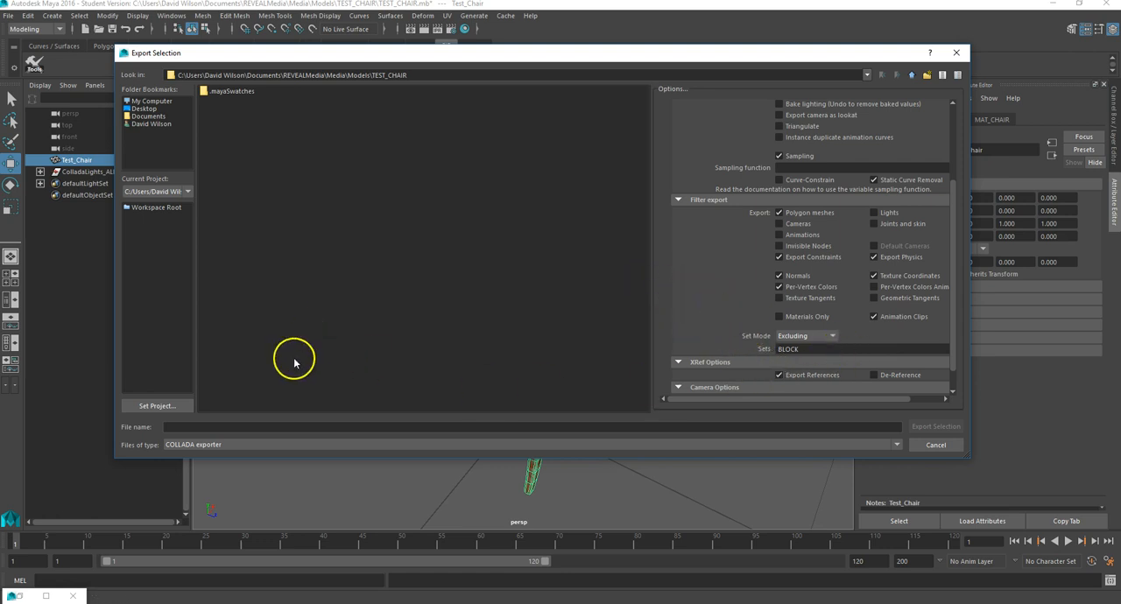
Step: Export the selected chair under the file name TEST_CHAIR and deselect it
left_click(186, 428)
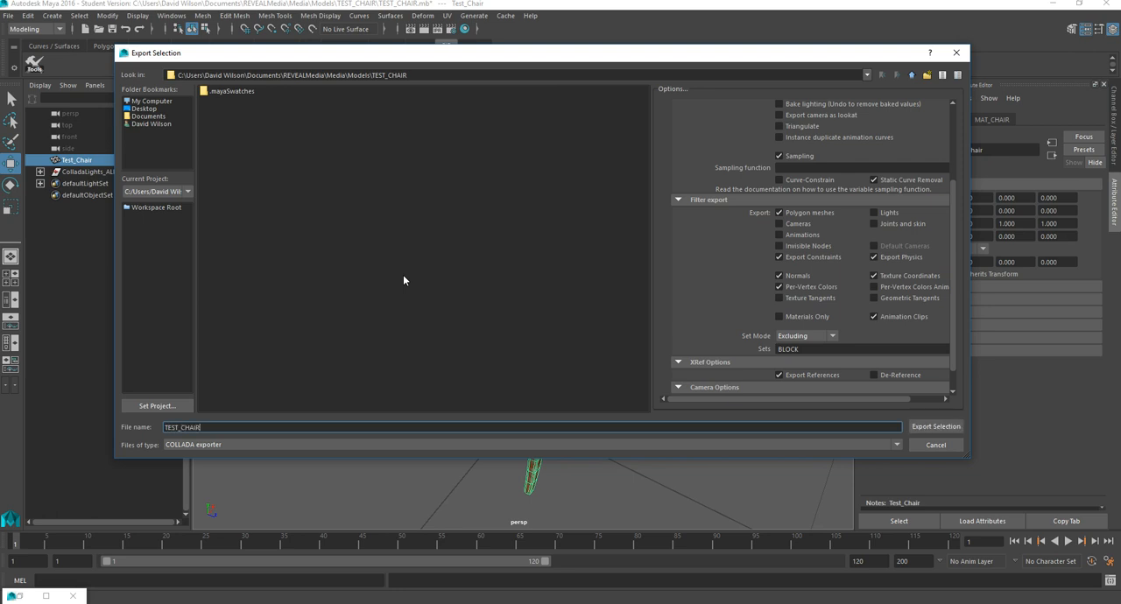
left_click(940, 426)
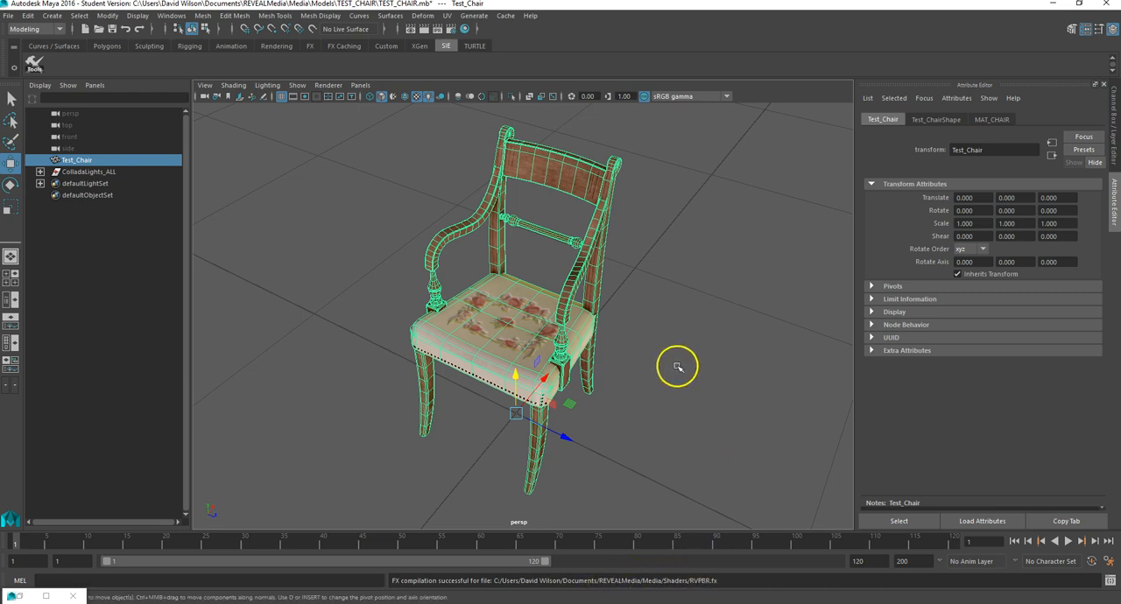
left_click(641, 278)
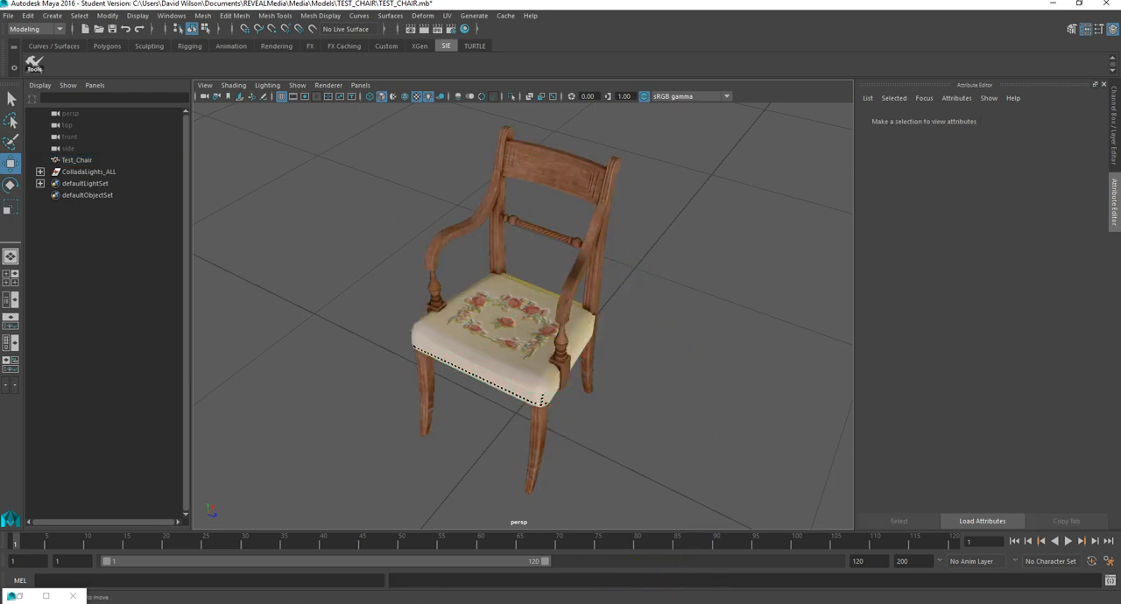
Step: Save the current scene under its existing file name
left_click(8, 16)
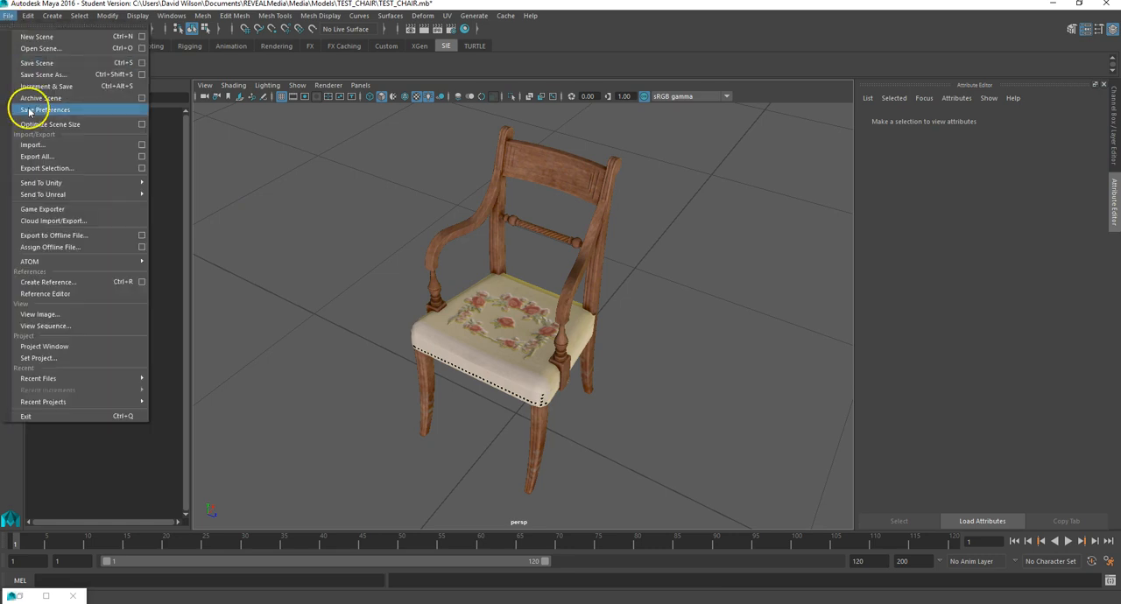
left_click(53, 66)
left_click(528, 319)
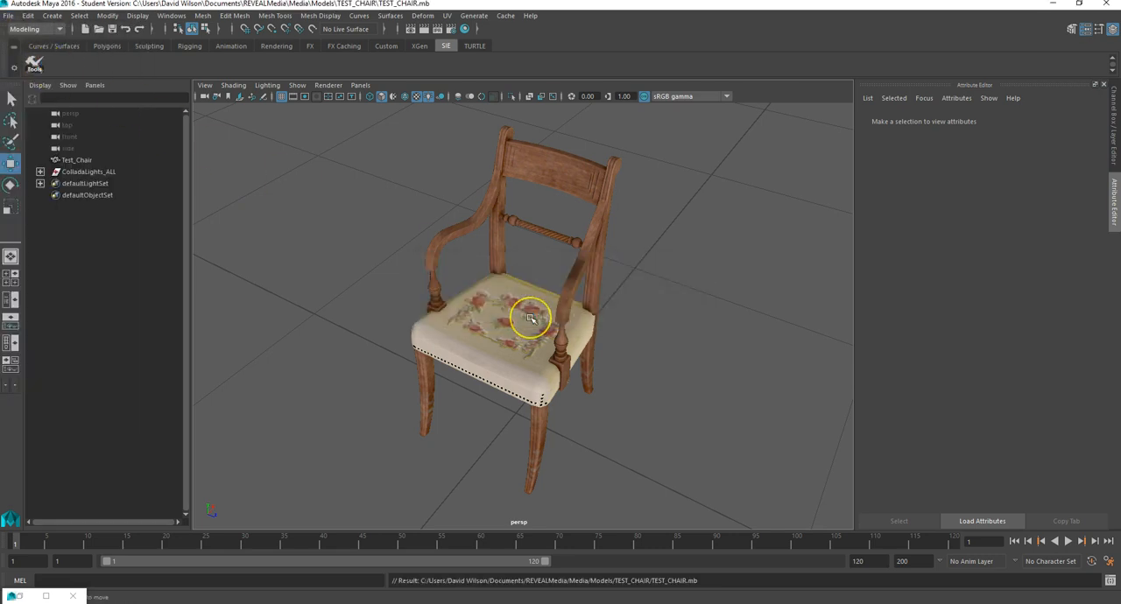